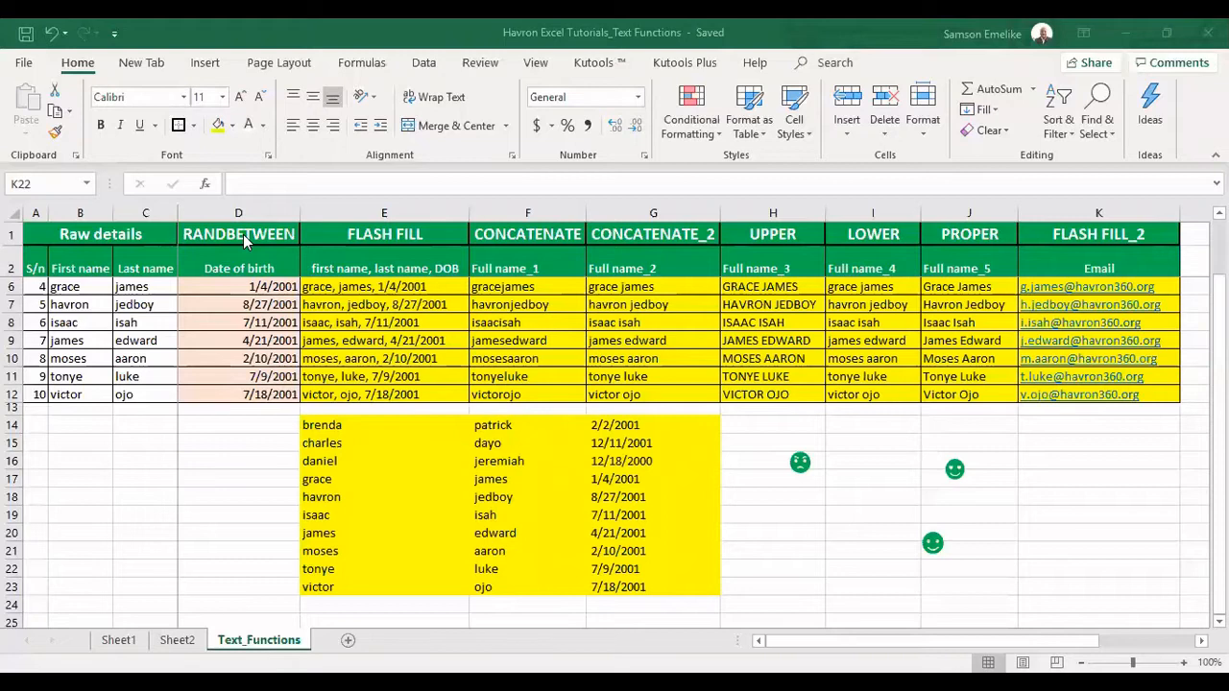
Select the RANDBETWEEN, FLASH FILL, CONCATENATE, UPPER, LOWER and PROPER column headings in turn
click(242, 235)
click(243, 235)
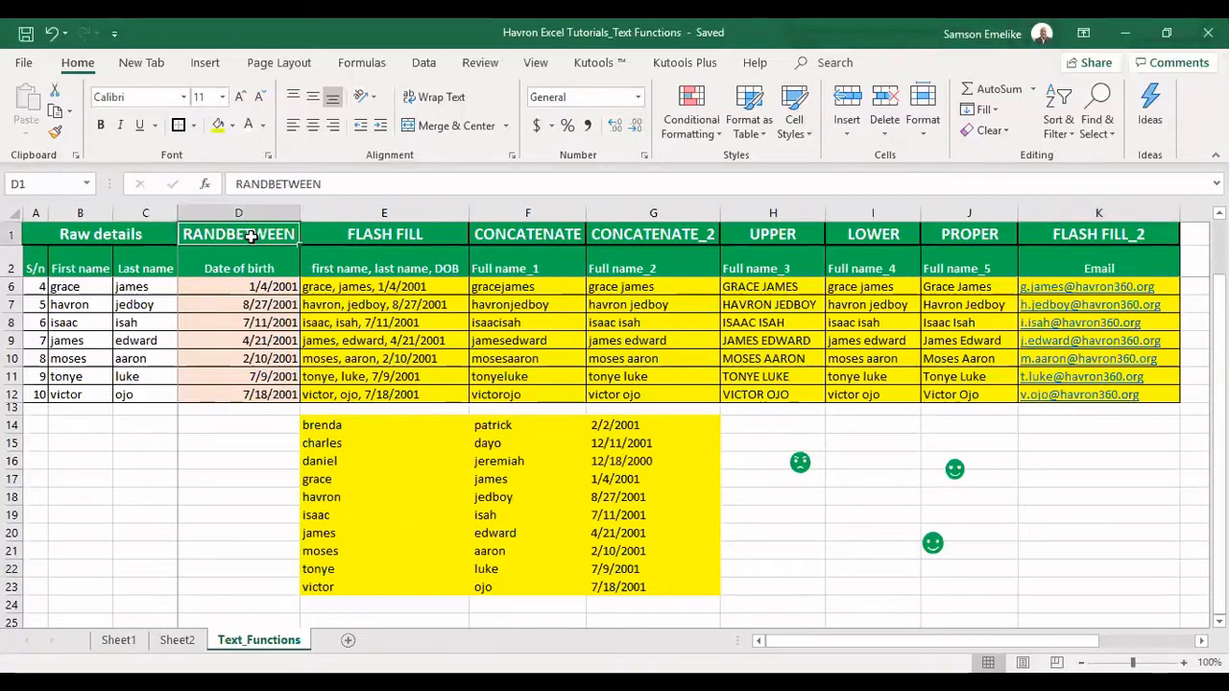
click(411, 234)
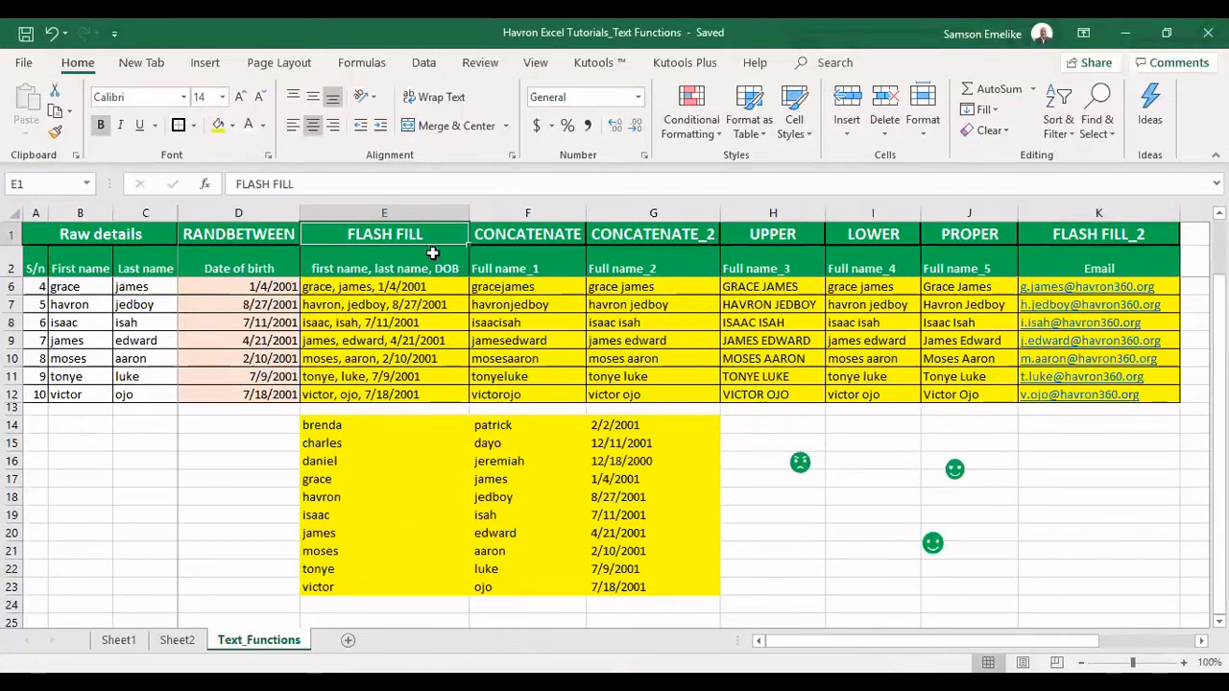
click(548, 235)
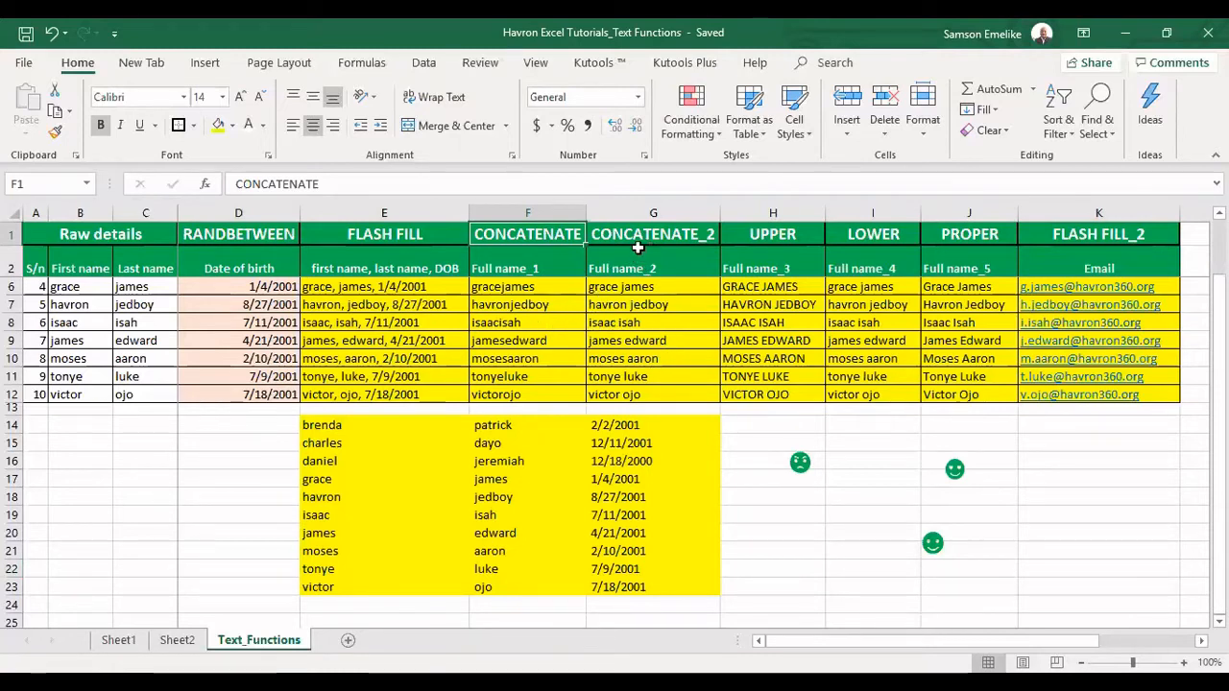
click(777, 231)
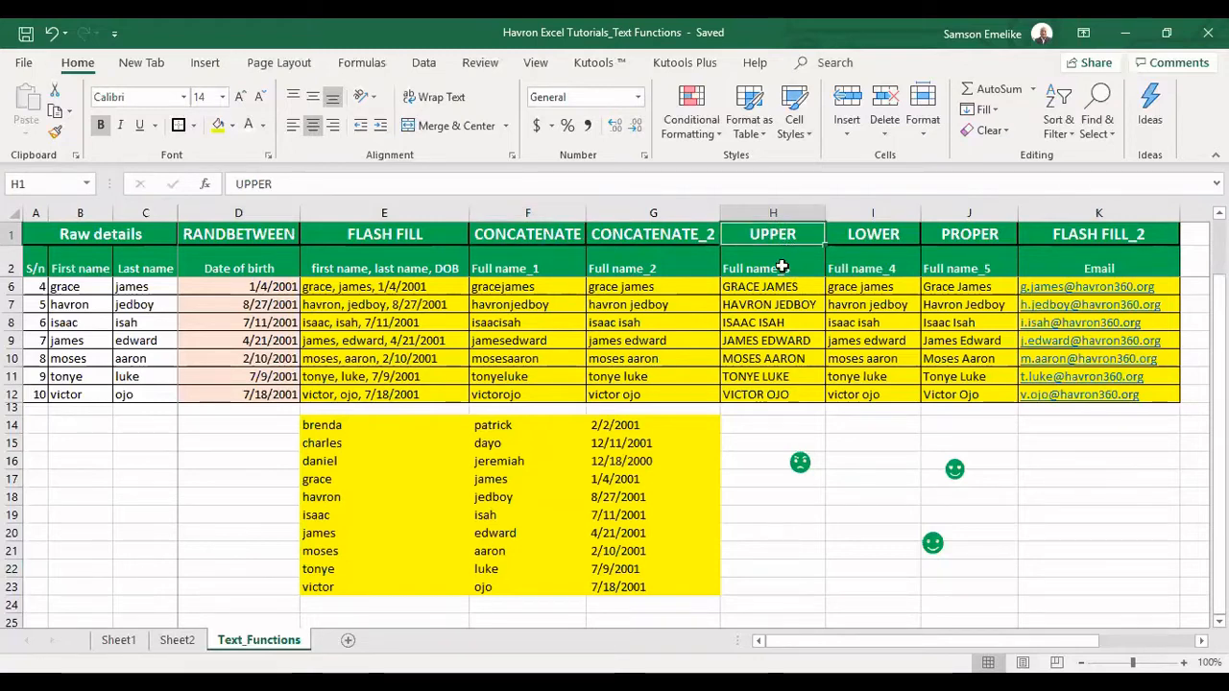
click(878, 234)
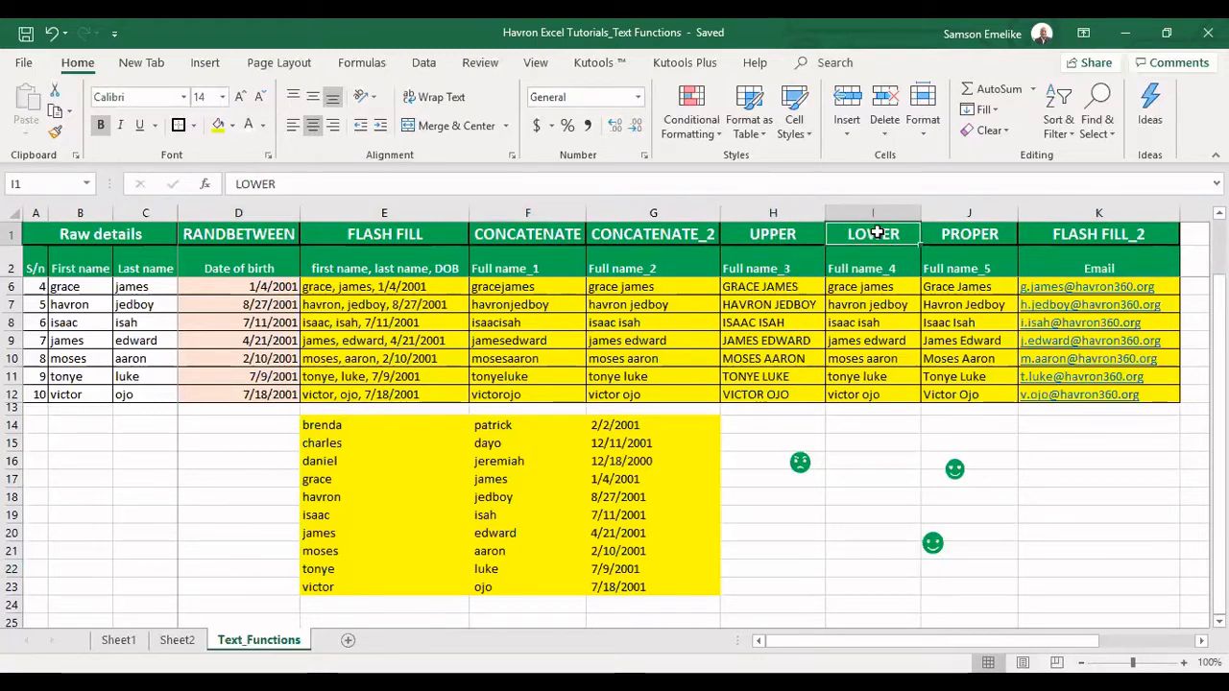
click(966, 233)
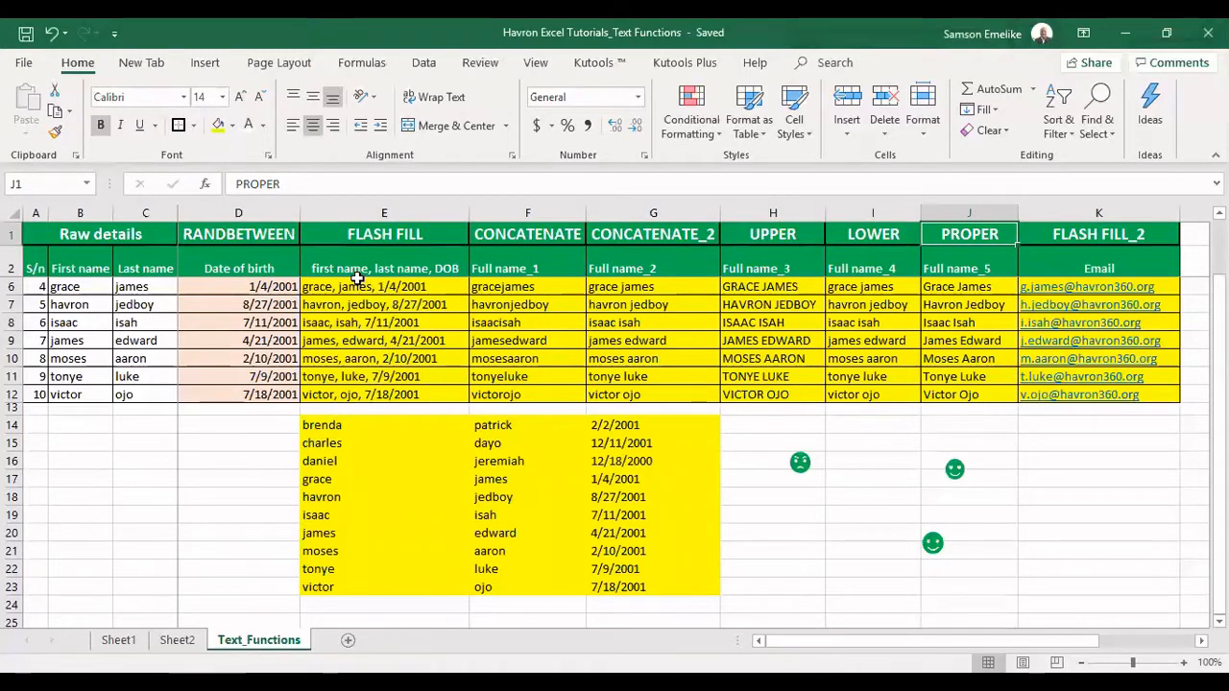
Select the FLASH FILL results and the block of split names and dates, then deselect
drag(357, 286, 361, 388)
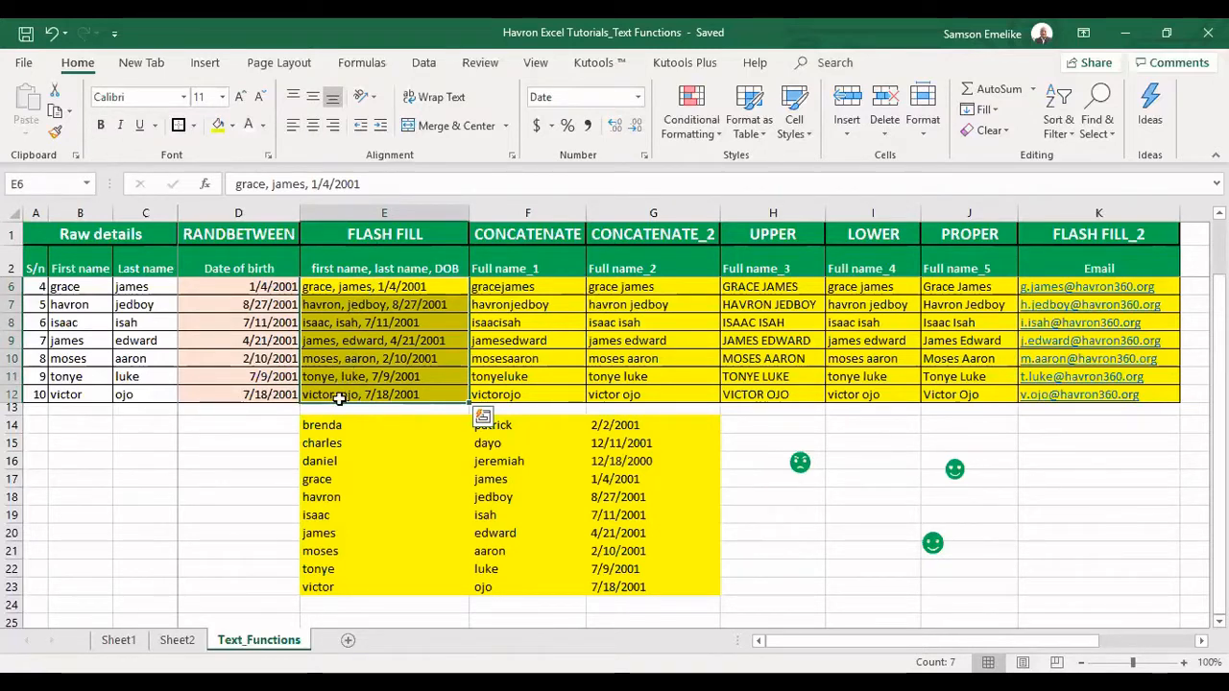
scroll(352, 363, up, 1)
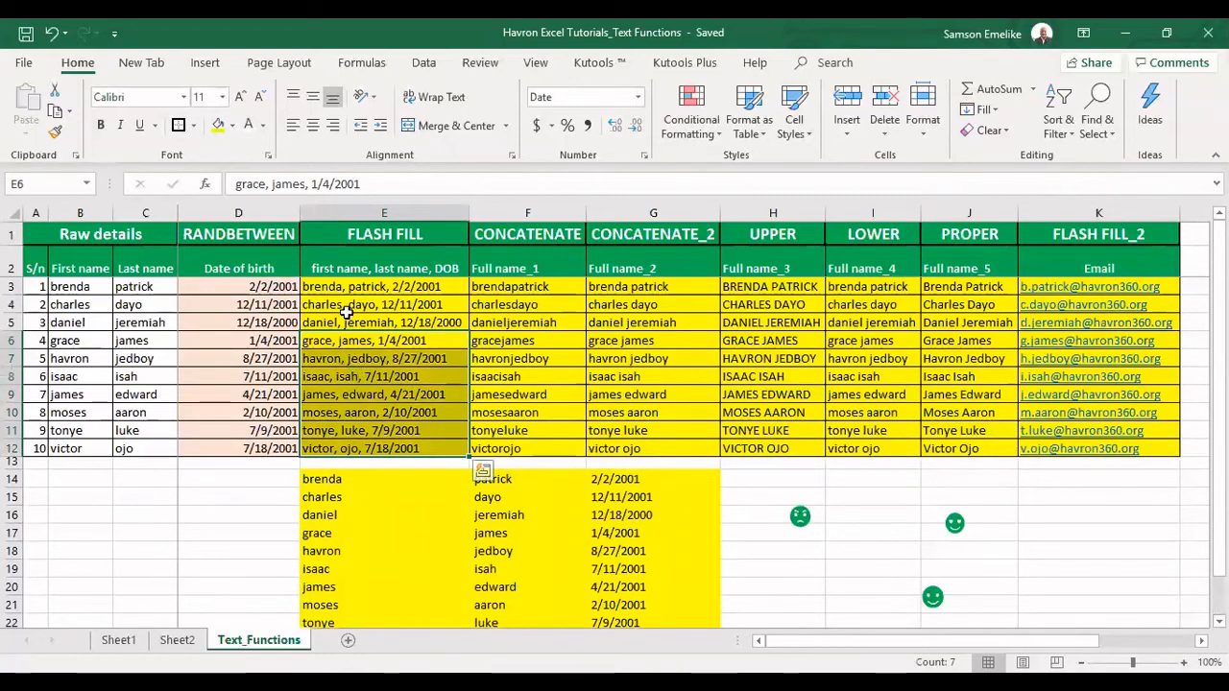
drag(348, 286, 346, 445)
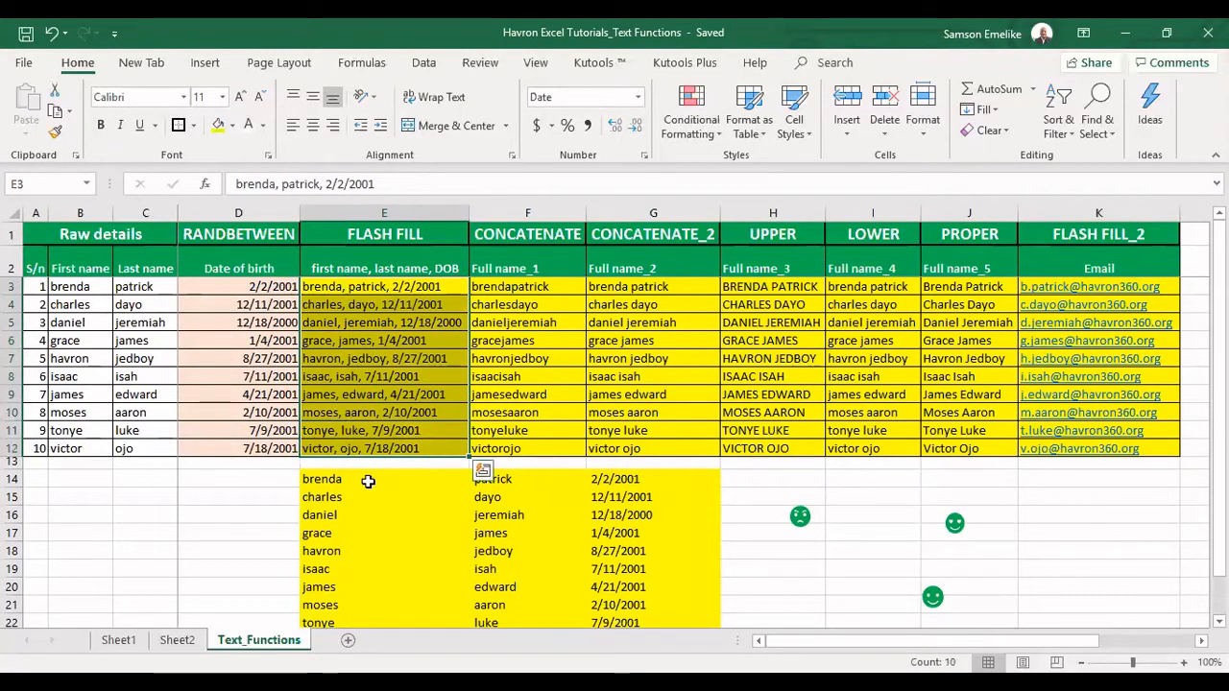
drag(368, 480, 612, 578)
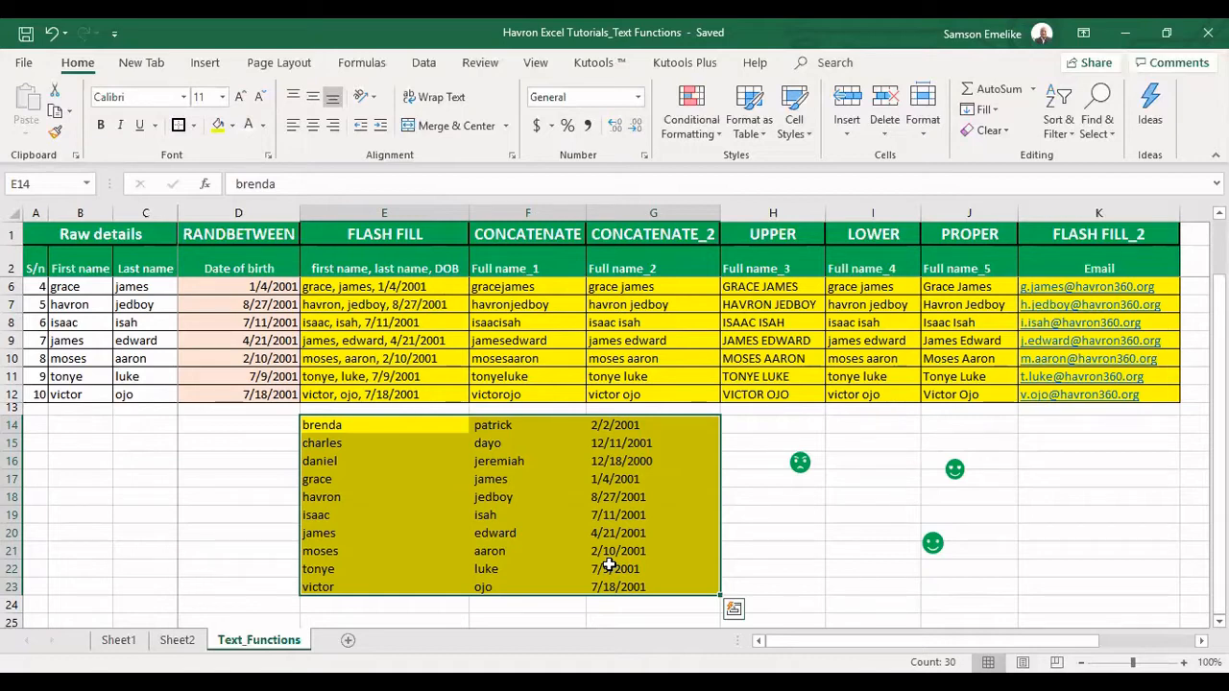
click(773, 528)
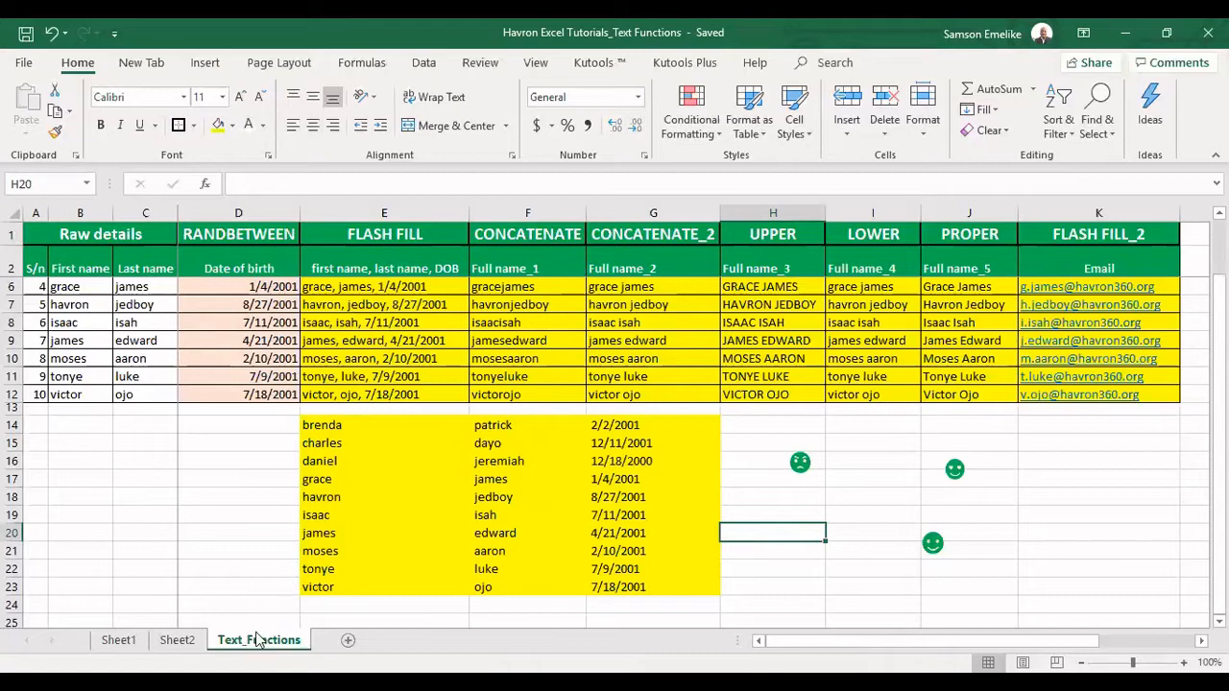
Duplicate the Text_Functions sheet and delete rows 14–23 holding the yellow block
drag(245, 624, 365, 624)
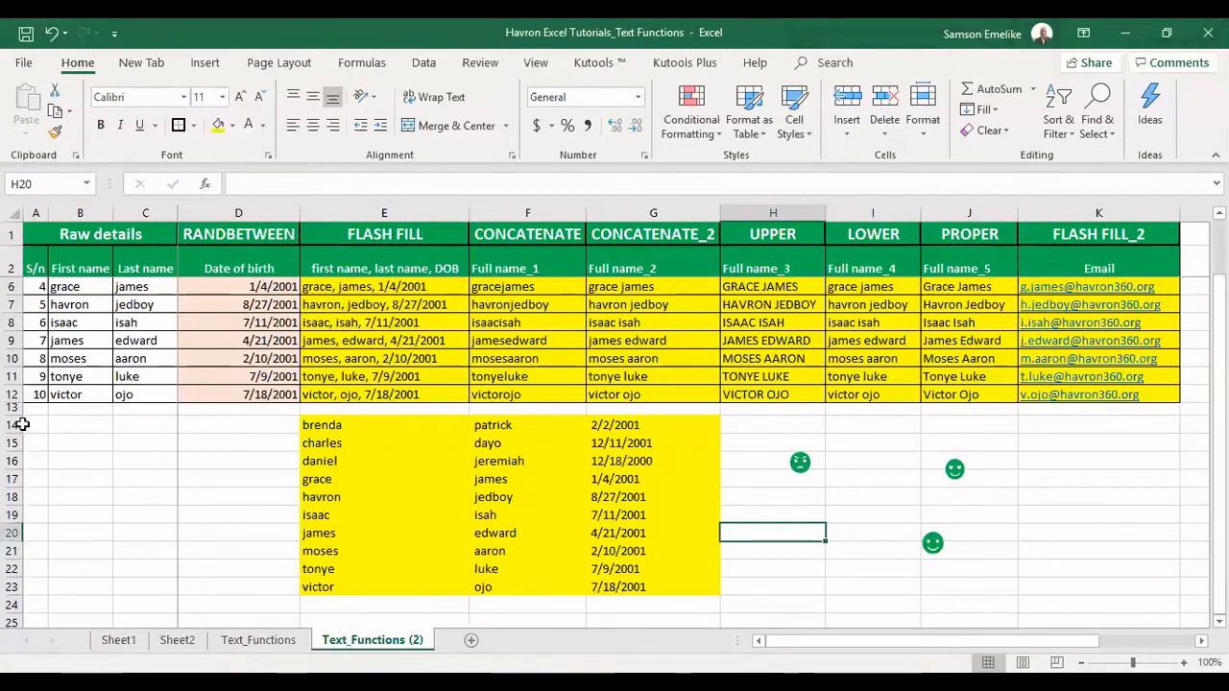
drag(11, 425, 7, 586)
right_click(9, 562)
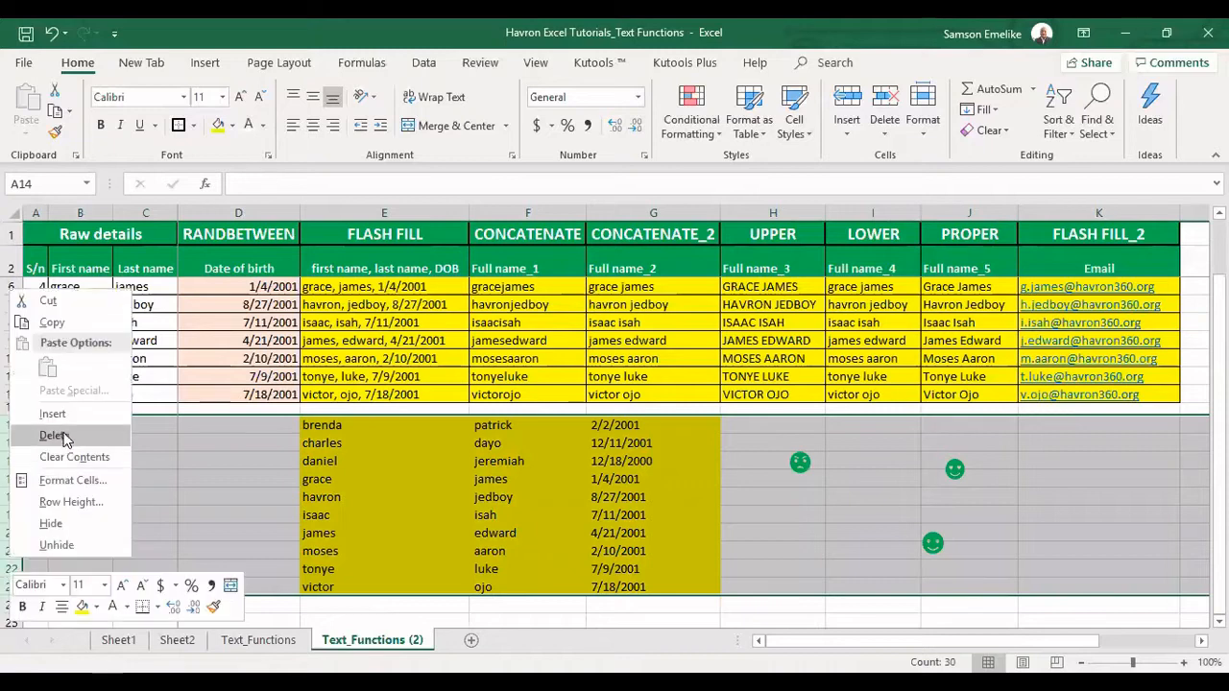
click(58, 437)
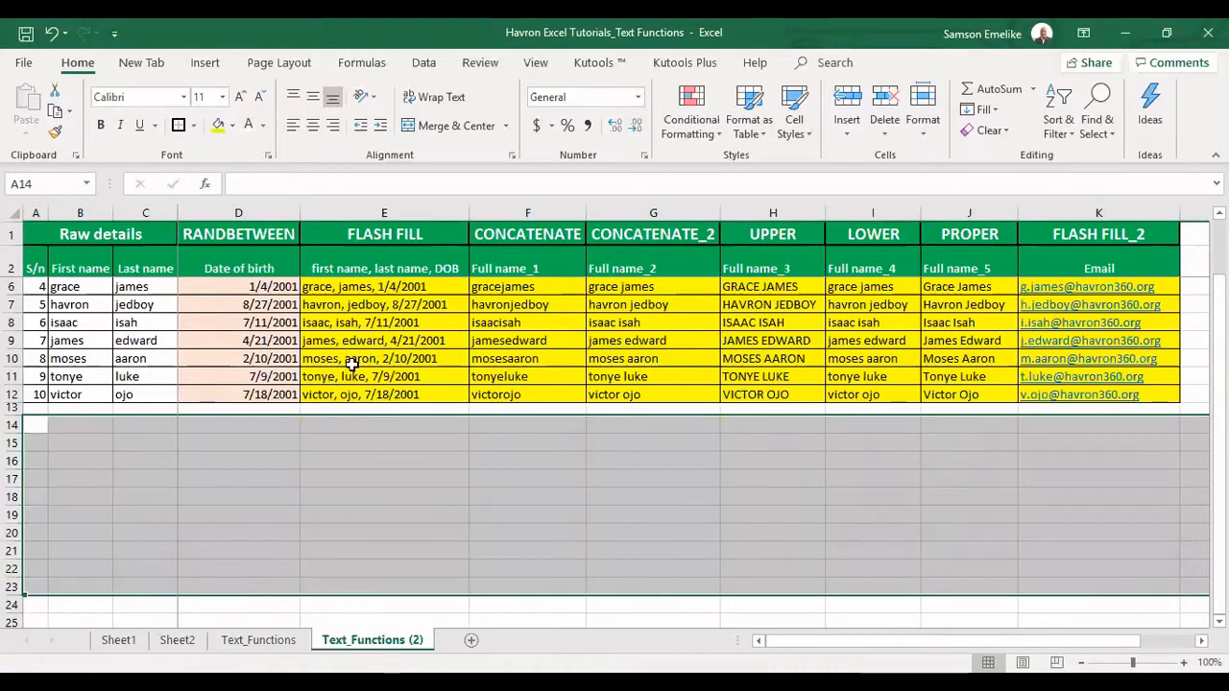
click(329, 286)
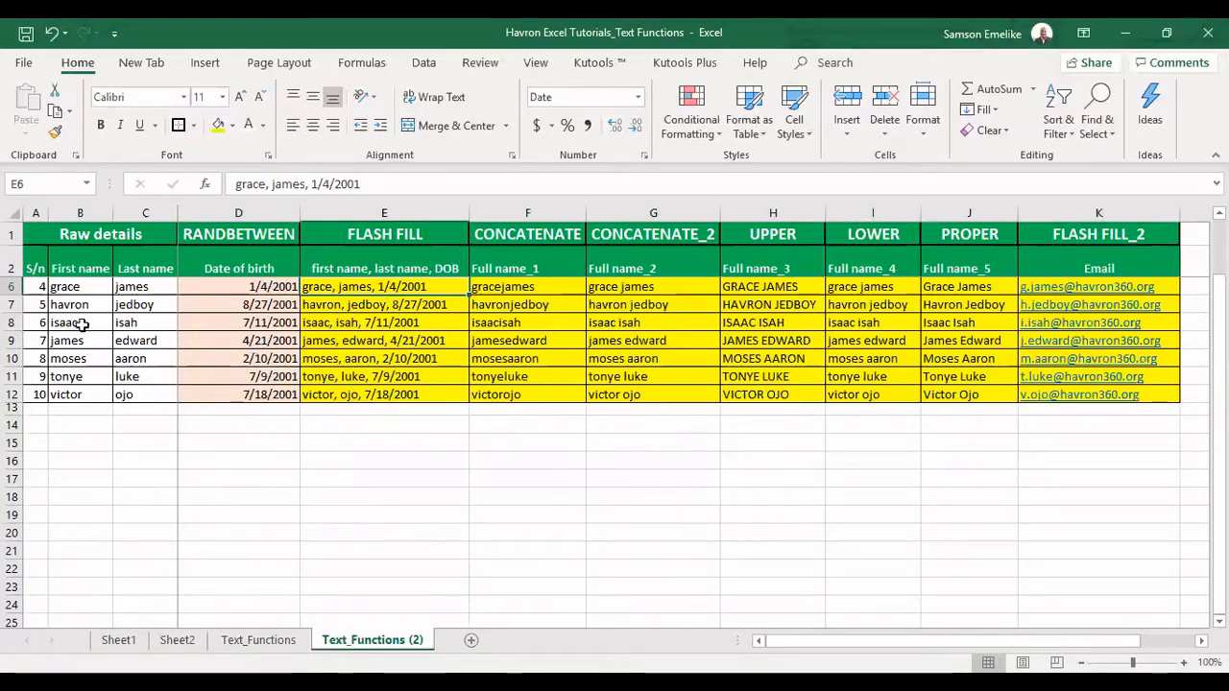
Copy the table A2:K12 and paste it as values only at A14, zooming to 90%
scroll(91, 328, up, 1)
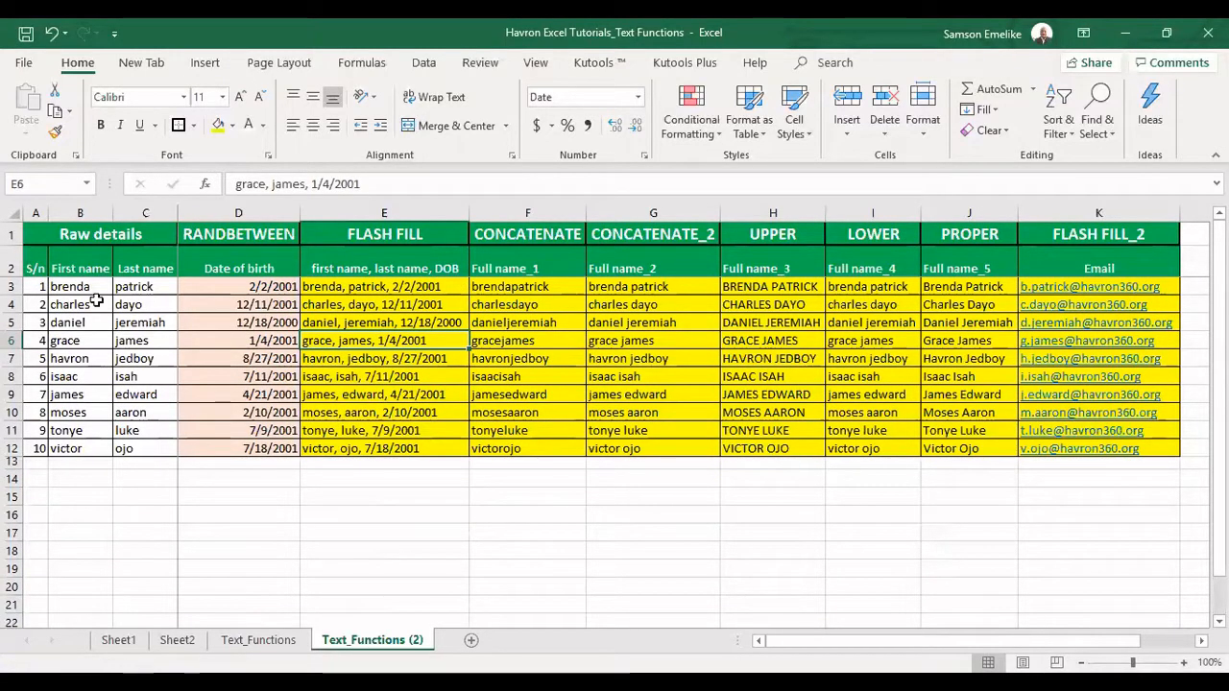
drag(34, 268, 124, 447)
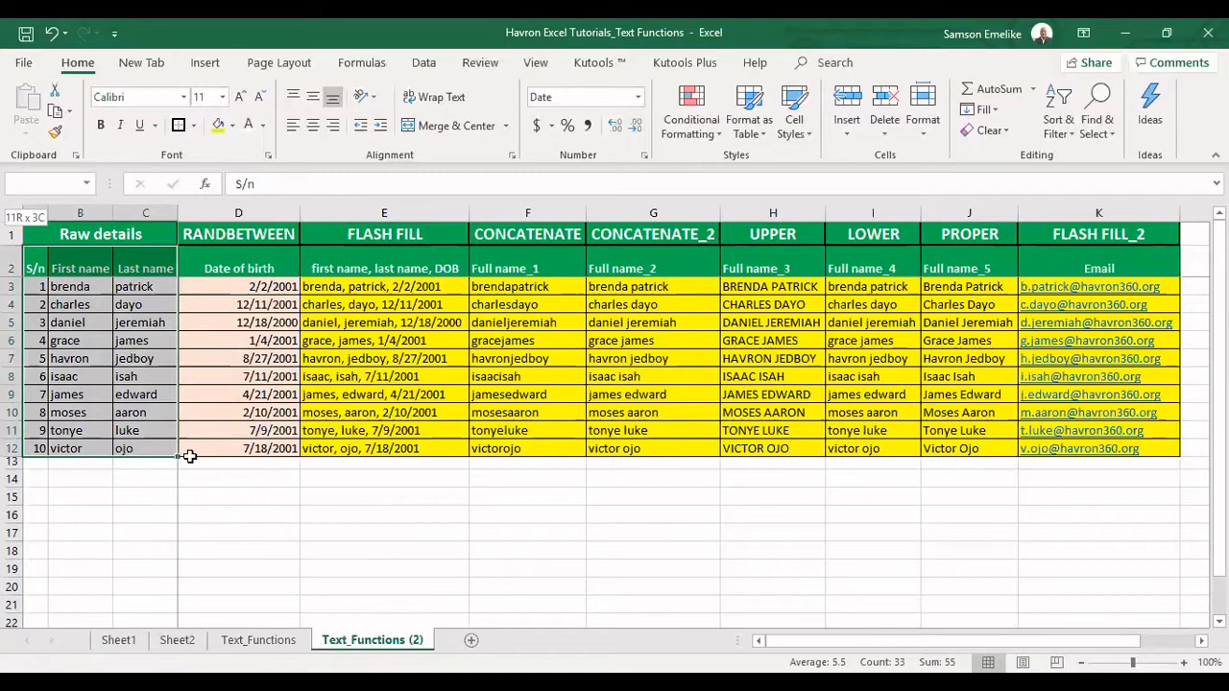
shift+click(1099, 448)
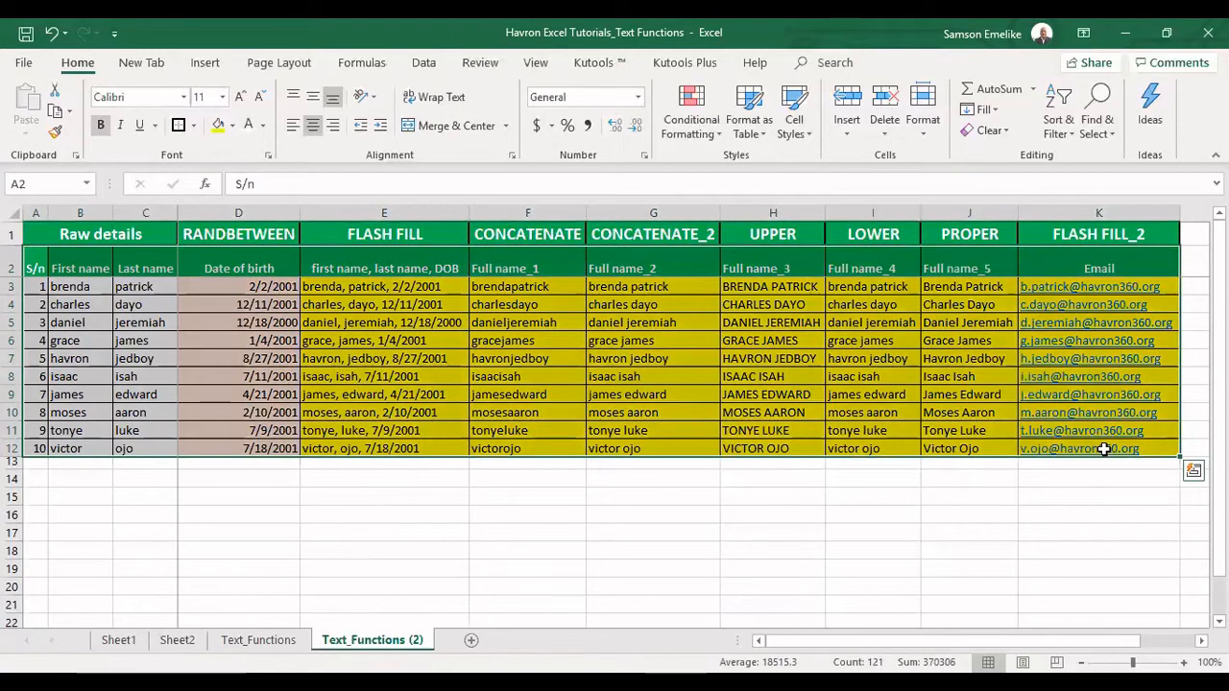
key(ctrl+c)
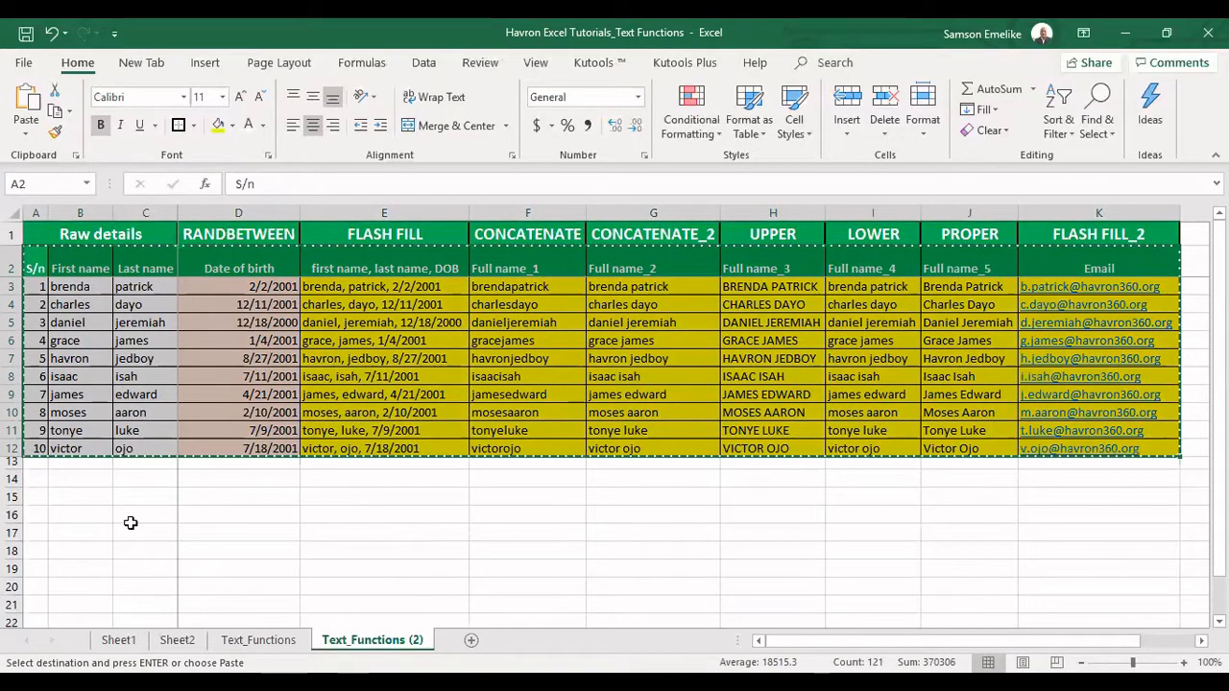
click(33, 477)
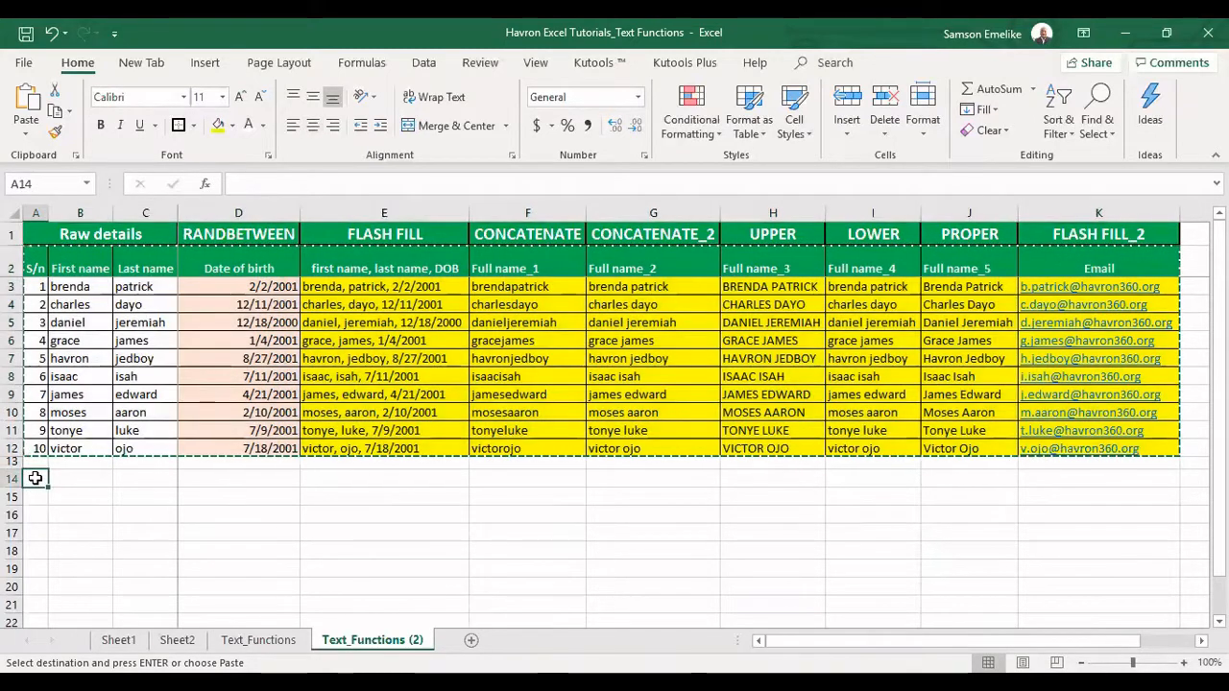
right_click(33, 477)
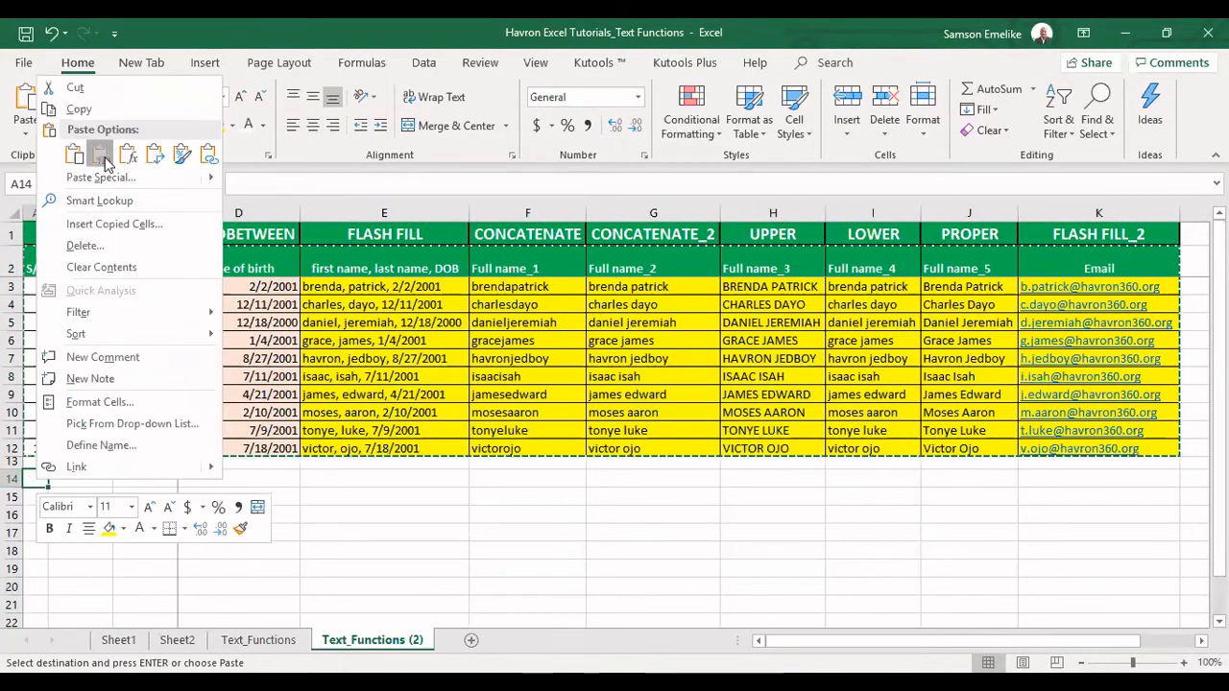
click(100, 154)
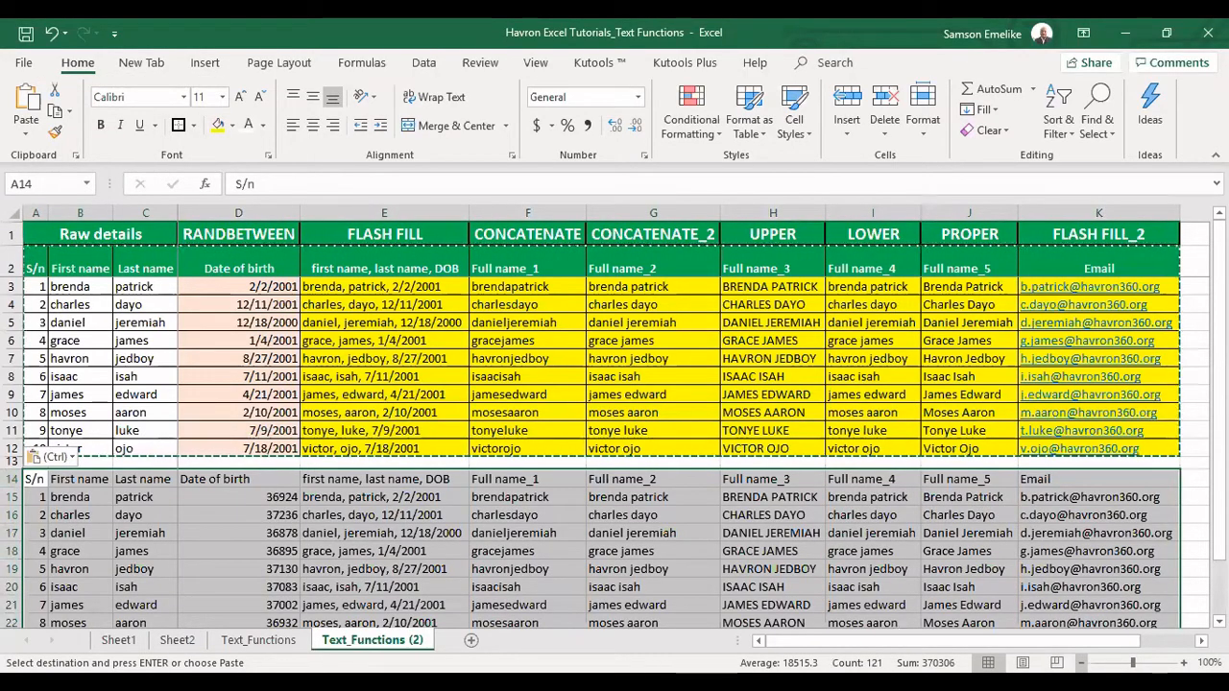
click(1081, 663)
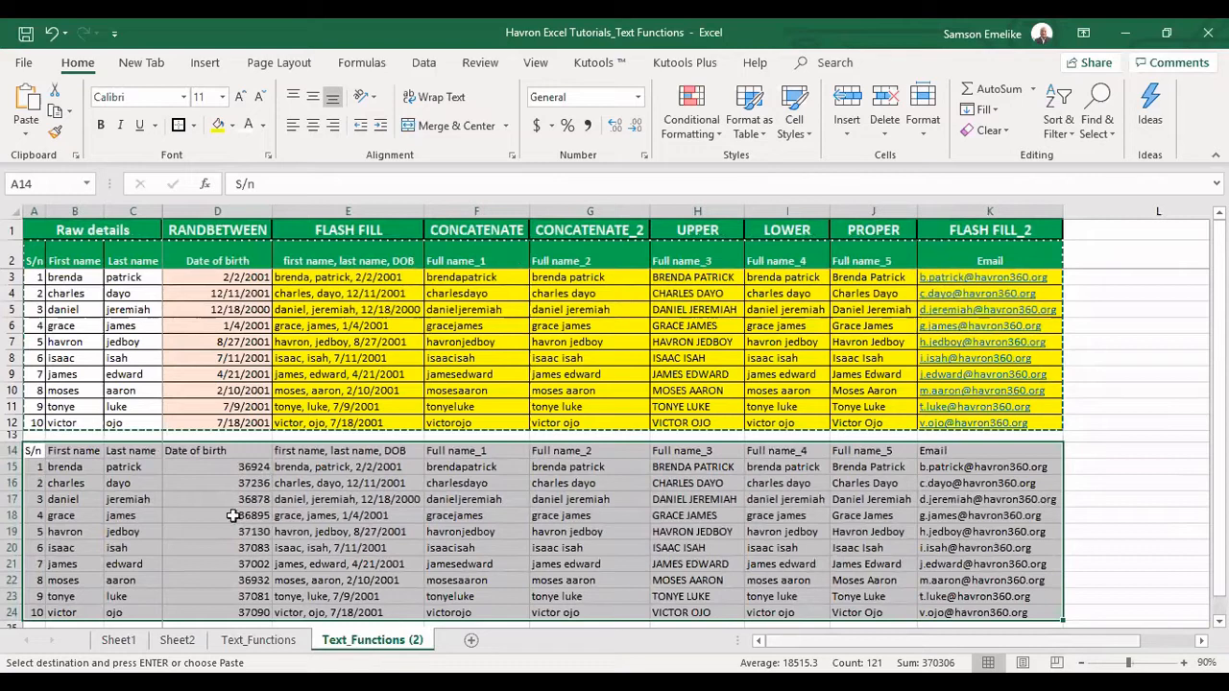
click(132, 483)
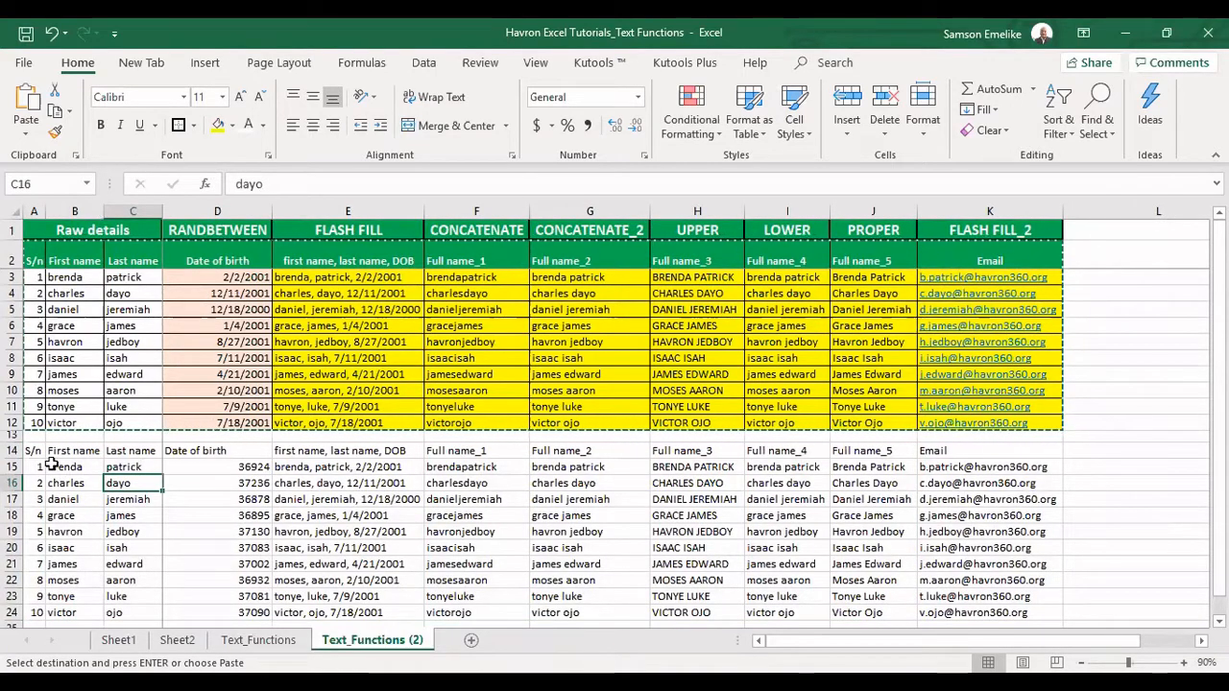
Clear D15:K24 of the copied table, leaving S/n, names and headers
drag(186, 468, 982, 615)
key(Delete)
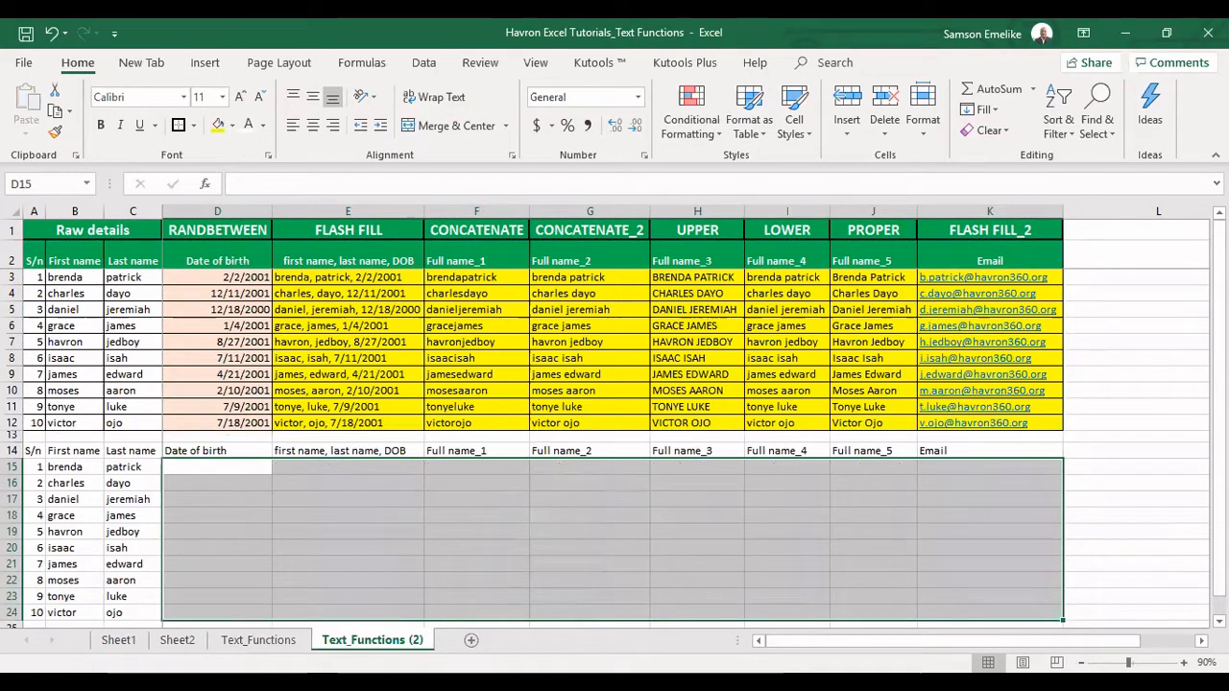
click(227, 473)
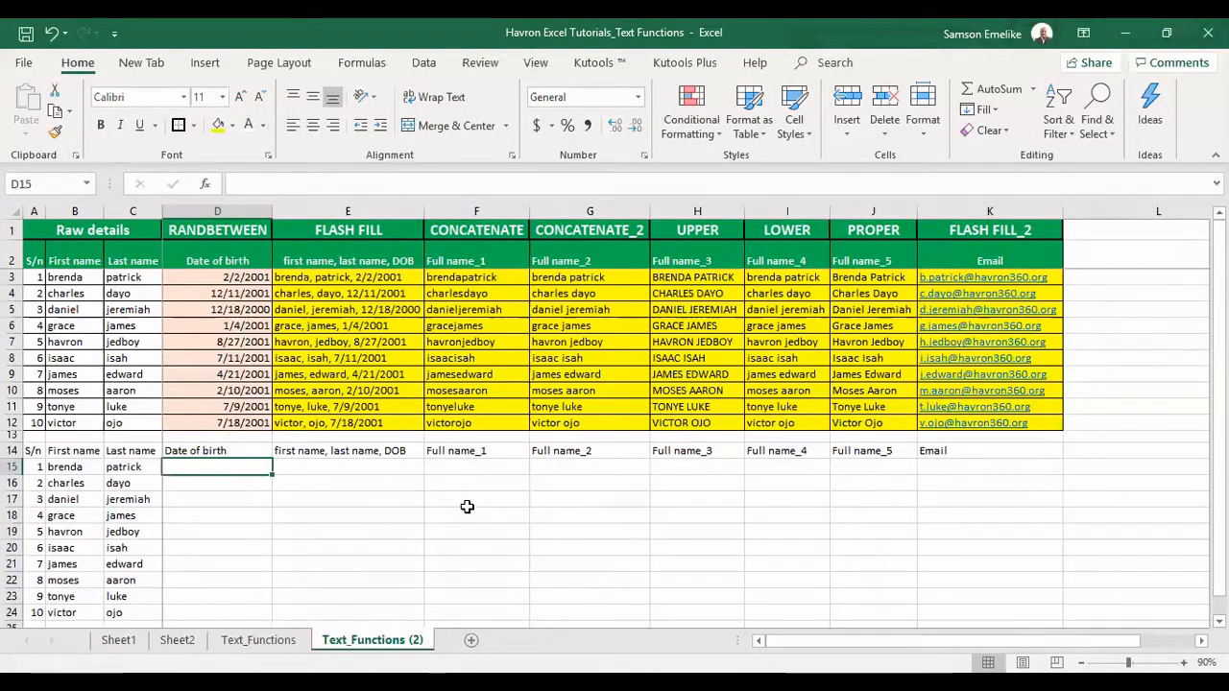
Enter =RANDBETWEEN(DATE(2000,12,01),DATE(2001,12,01)) in D15
text(=)
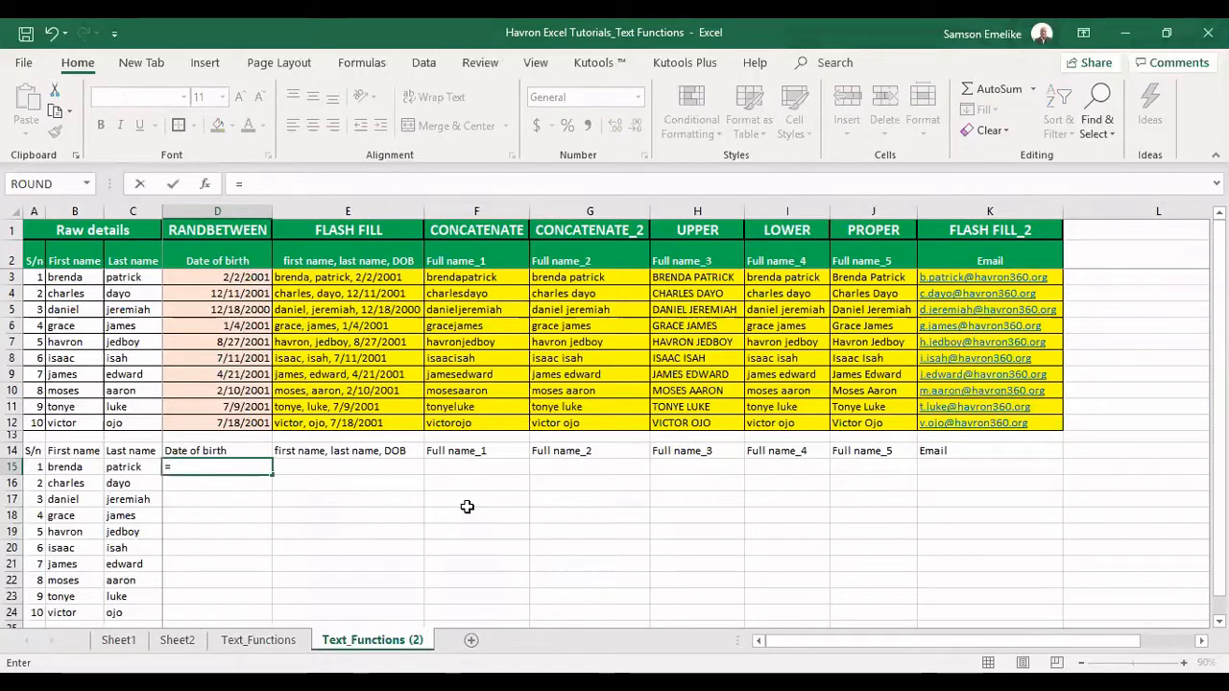
text(rand)
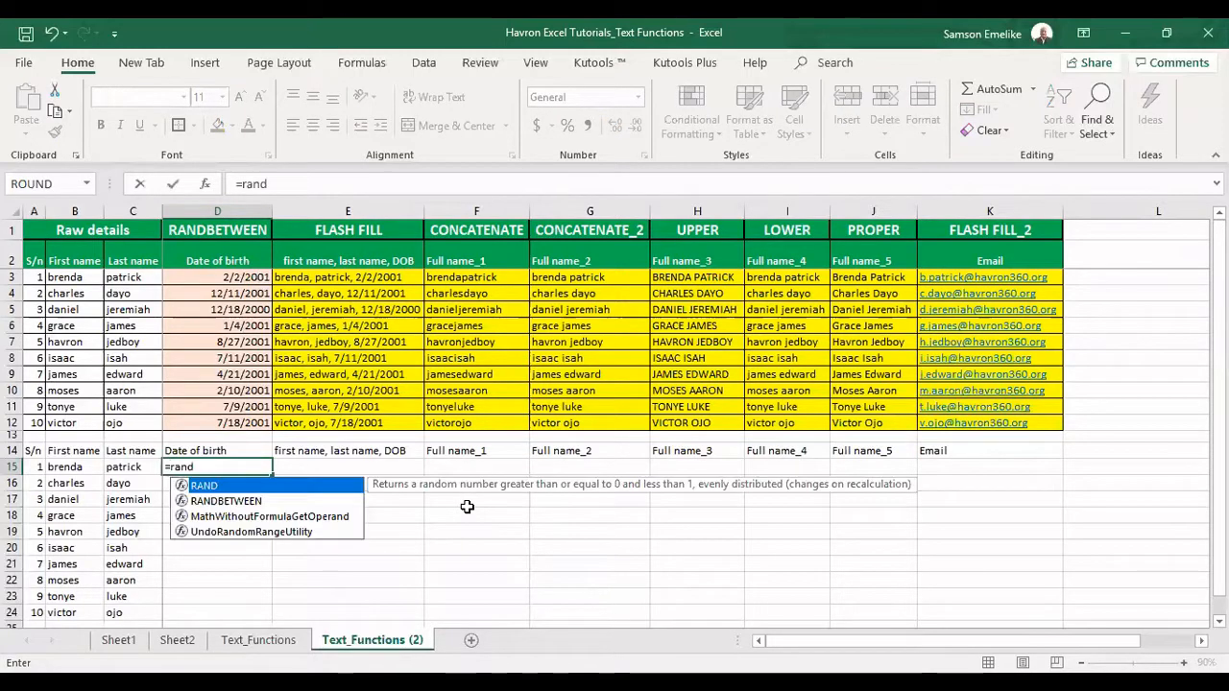
key(Down)
key(Tab)
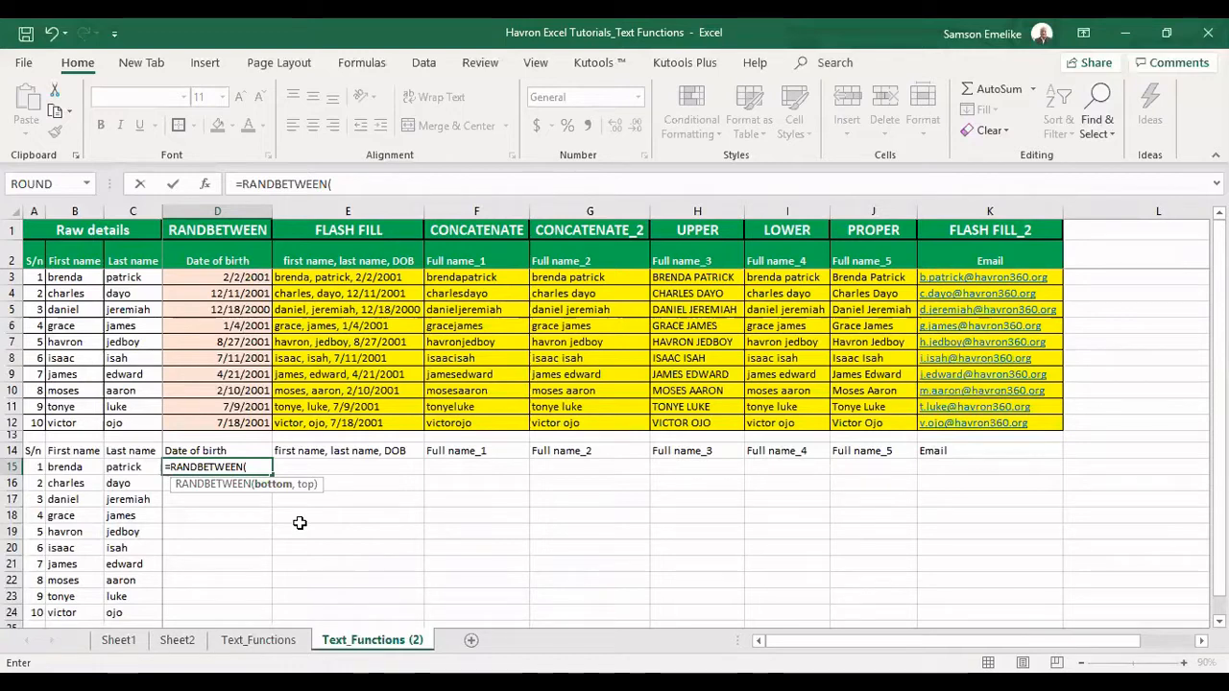
text(dat)
key(Tab)
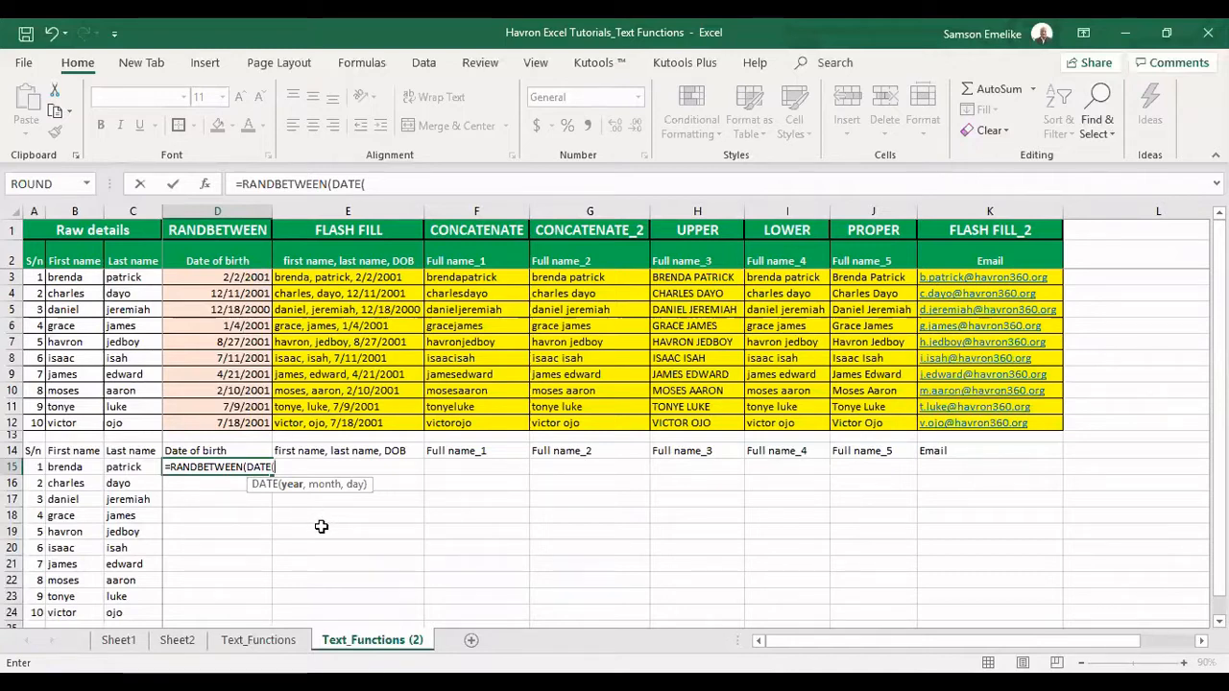
text(12)
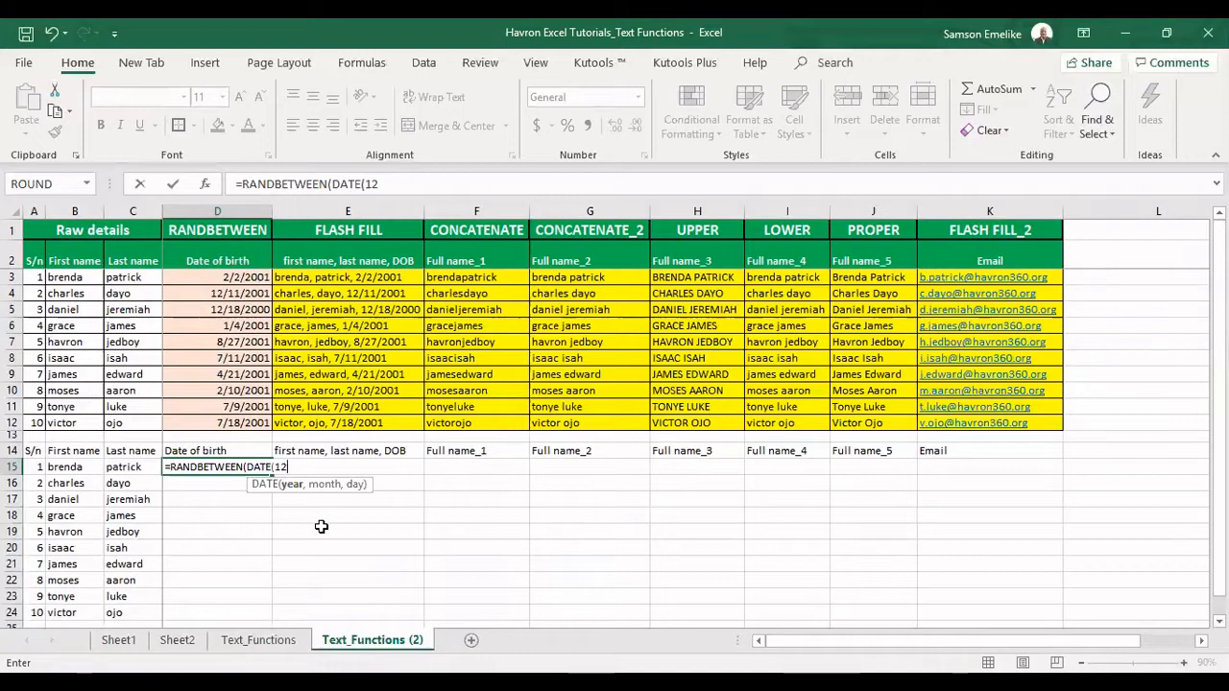
key(BackSpace)
key(BackSpace)
text(200)
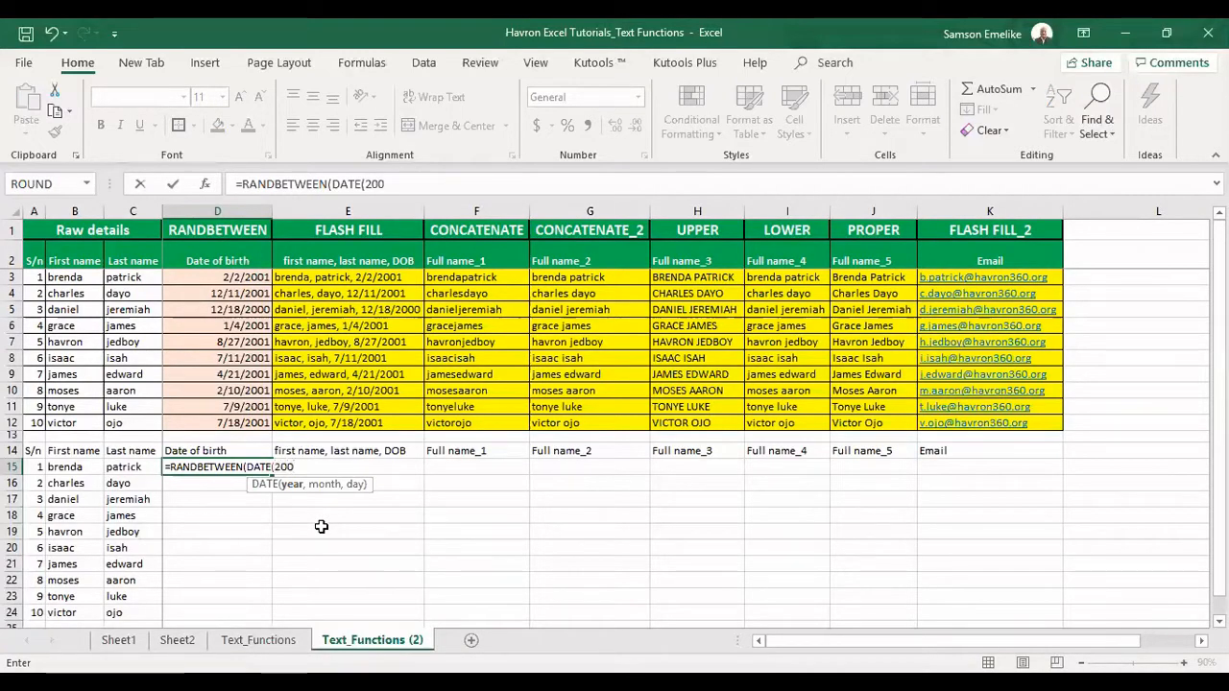
text(0)
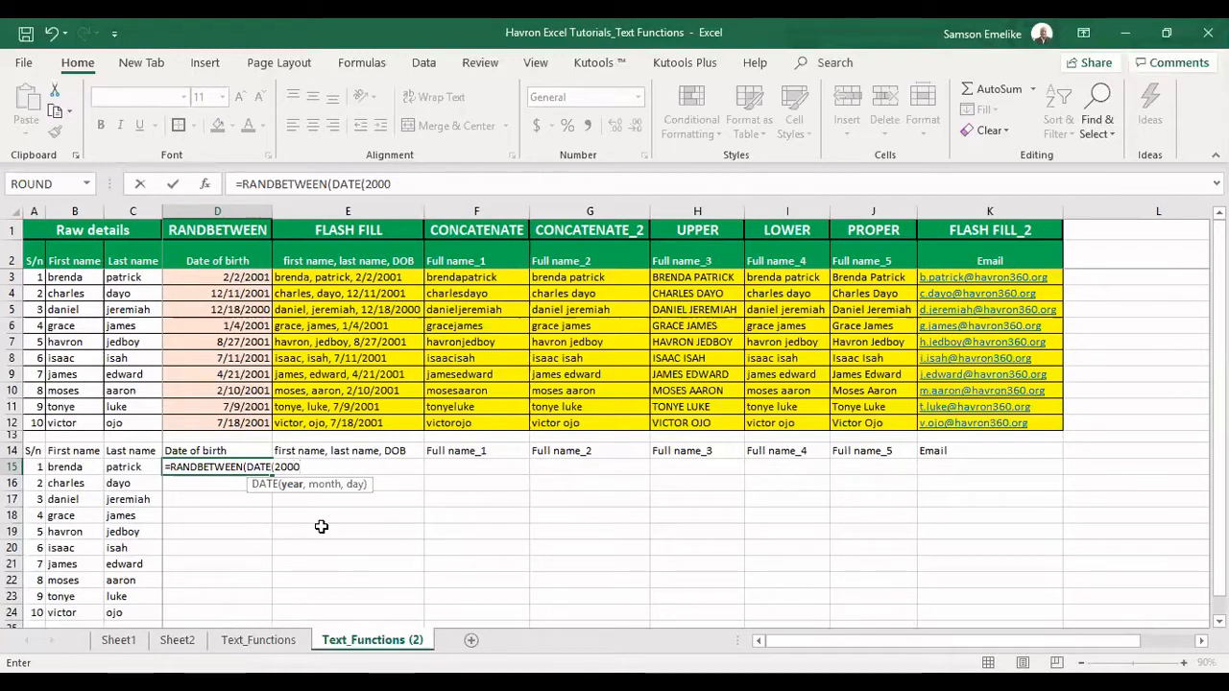
text(,12)
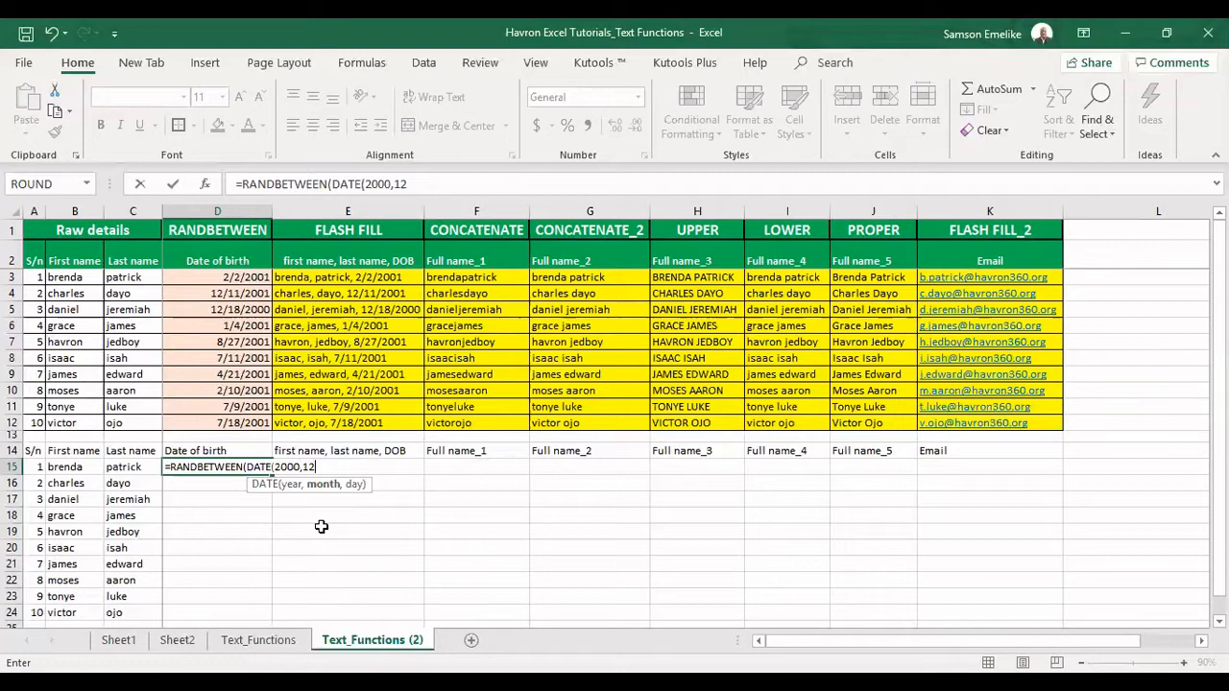
text(,01))
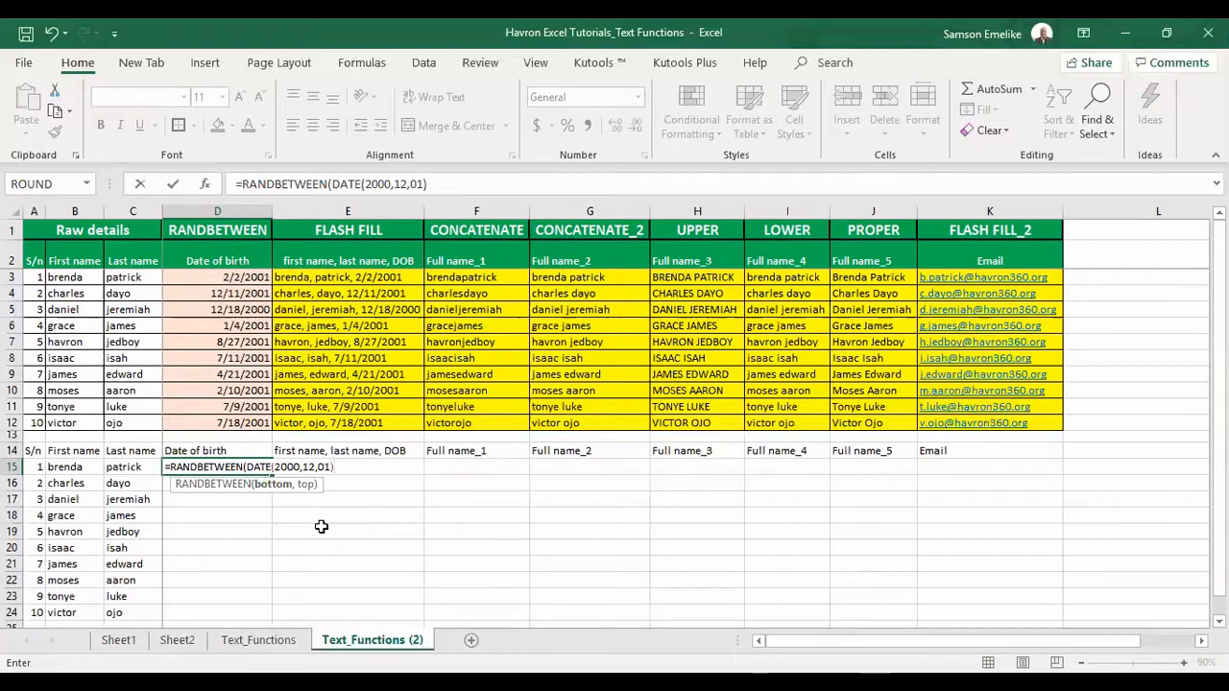
text(,)
text(DATE(20)
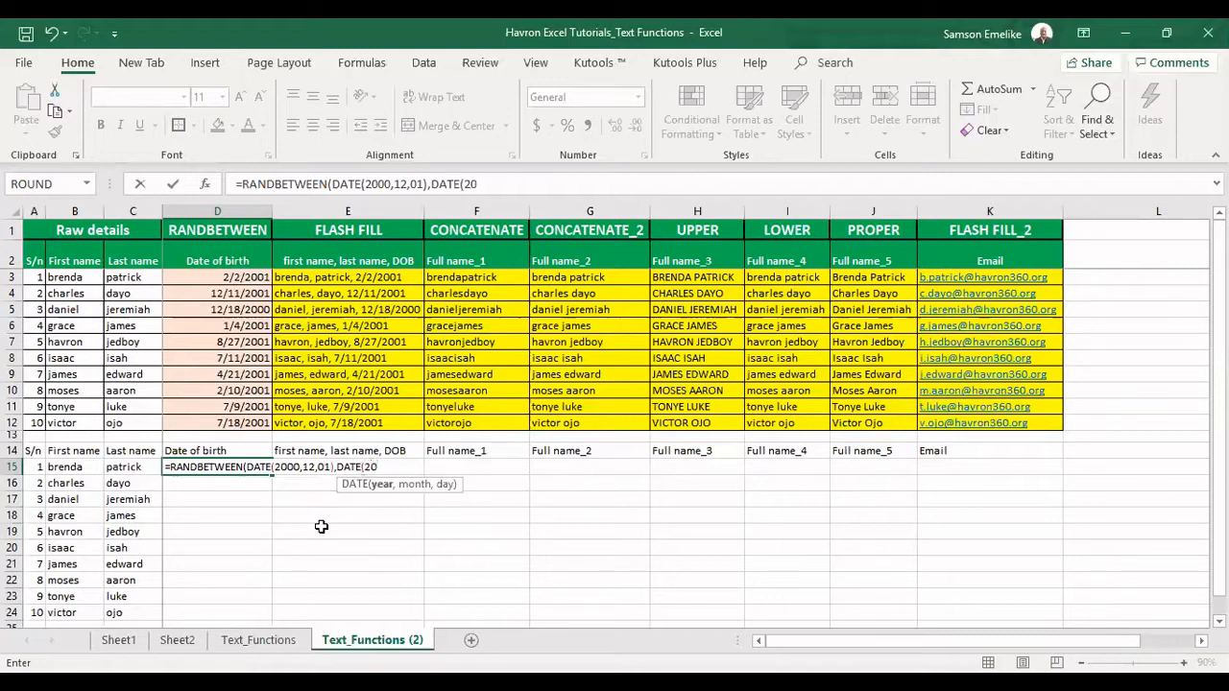
text(01,12)
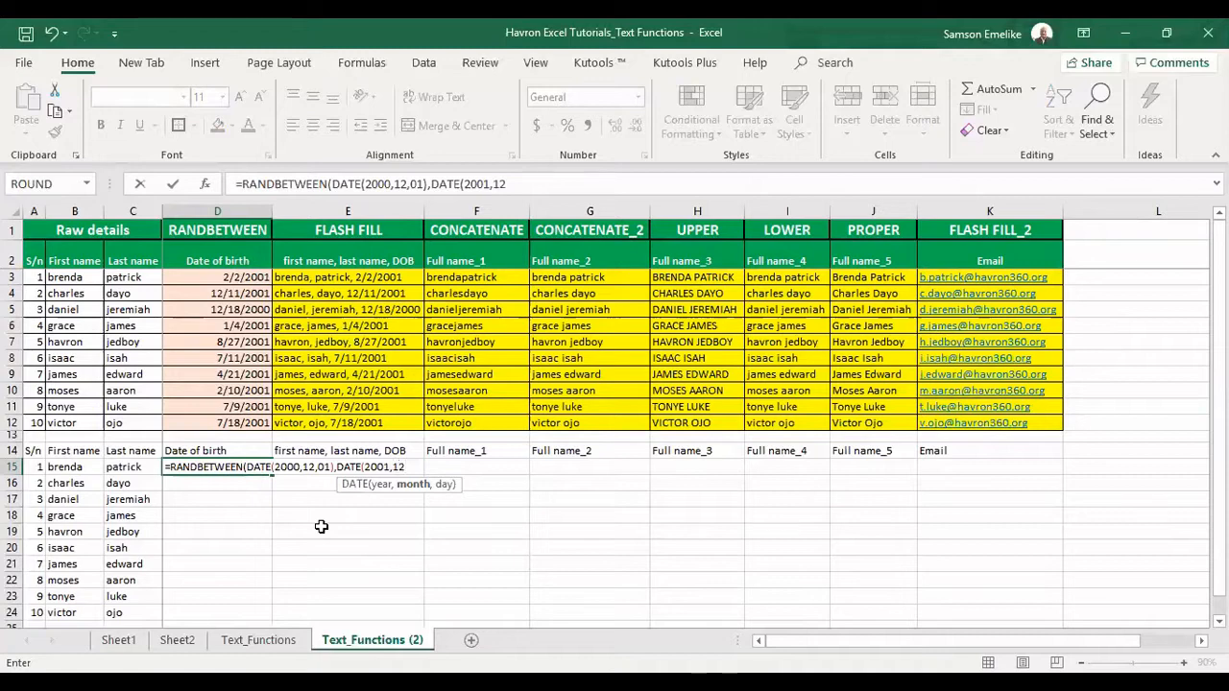
text(,01))
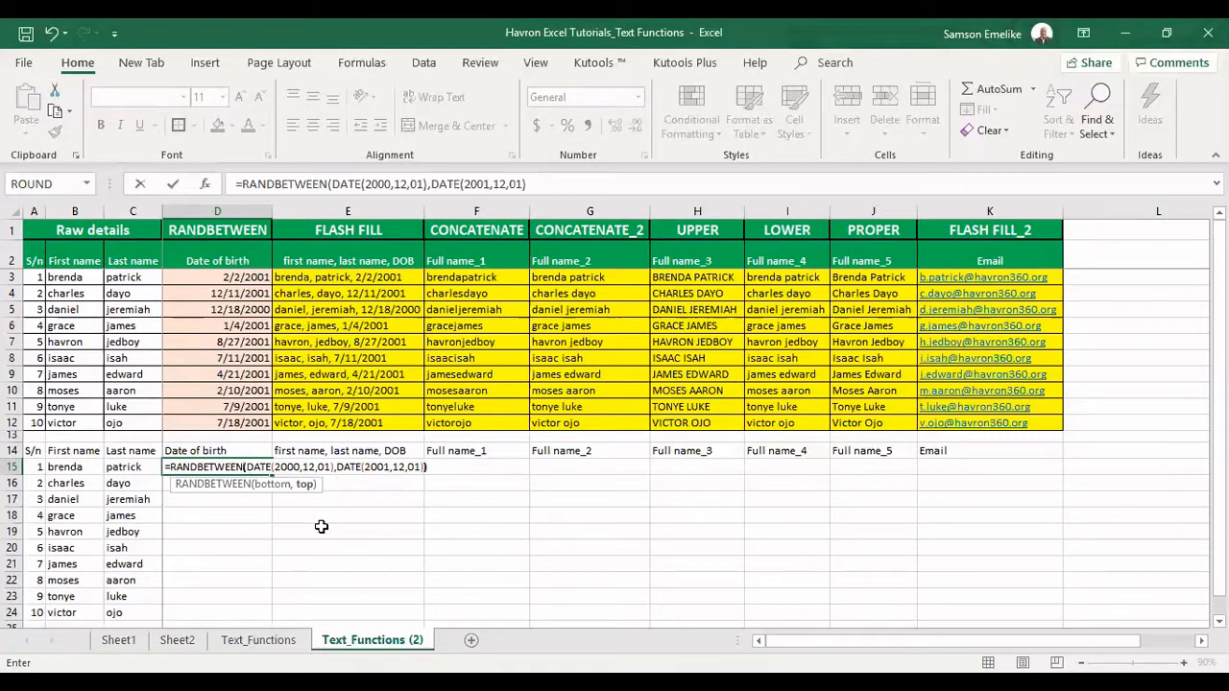
text())
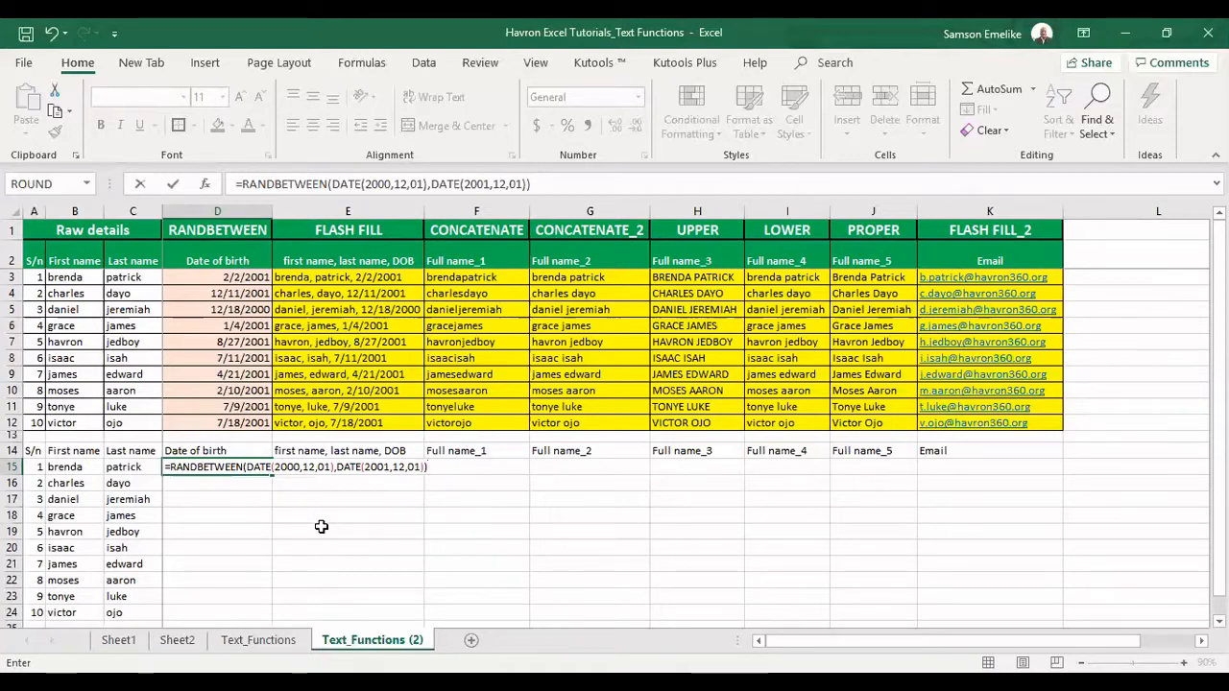
key(Return)
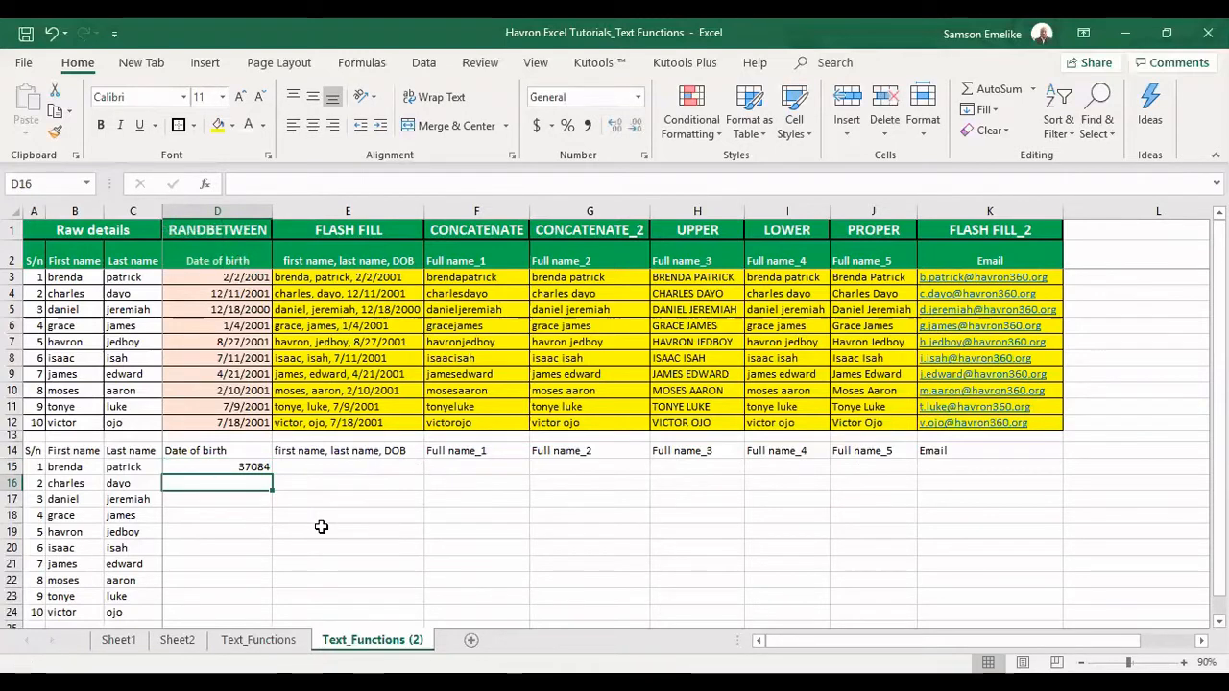
click(254, 465)
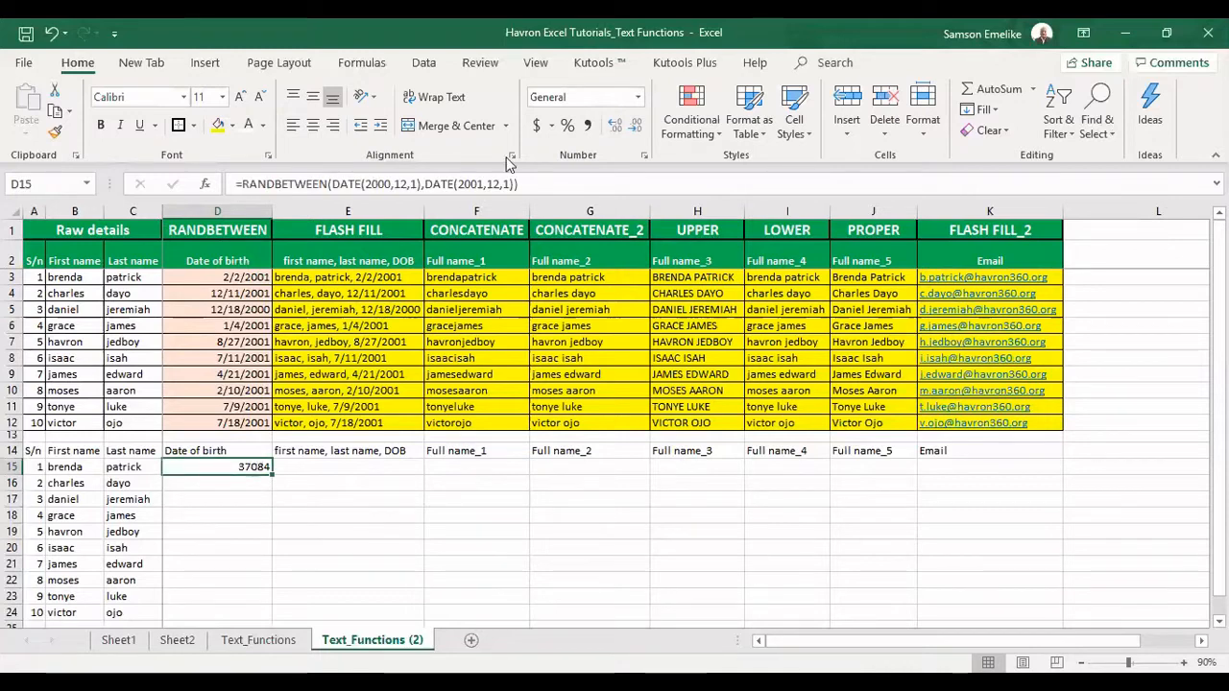
Format D15 as Short Date and fill its RANDBETWEEN formula down to D24
click(638, 97)
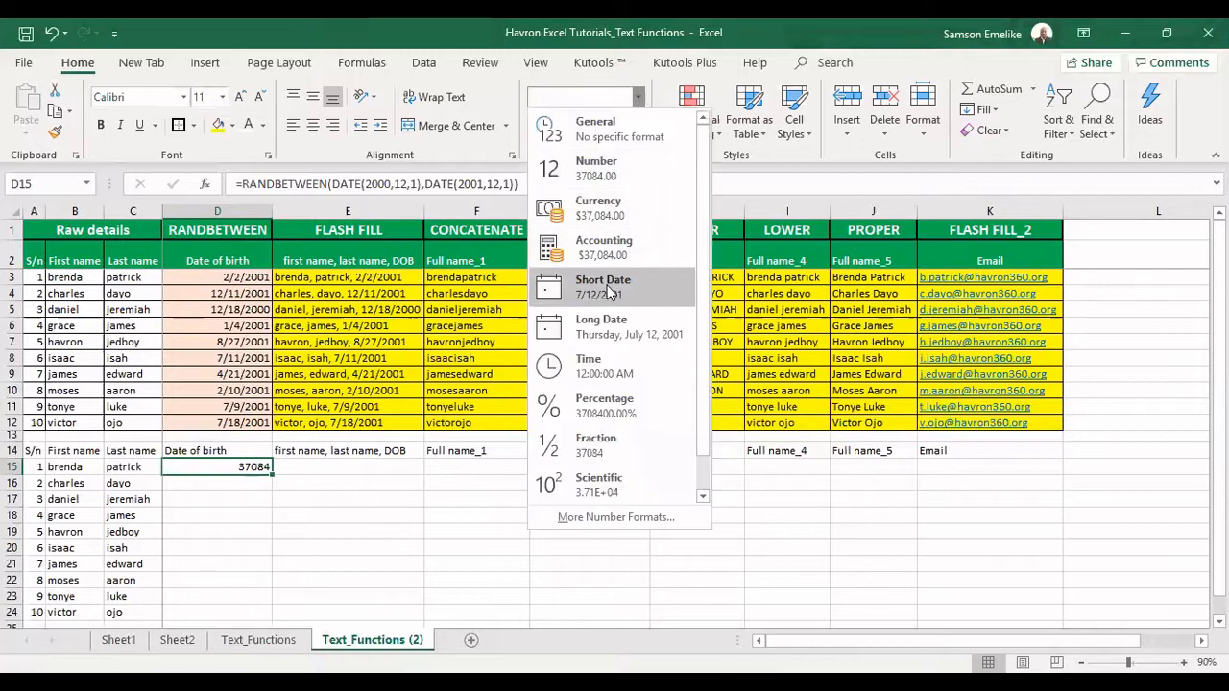
click(601, 290)
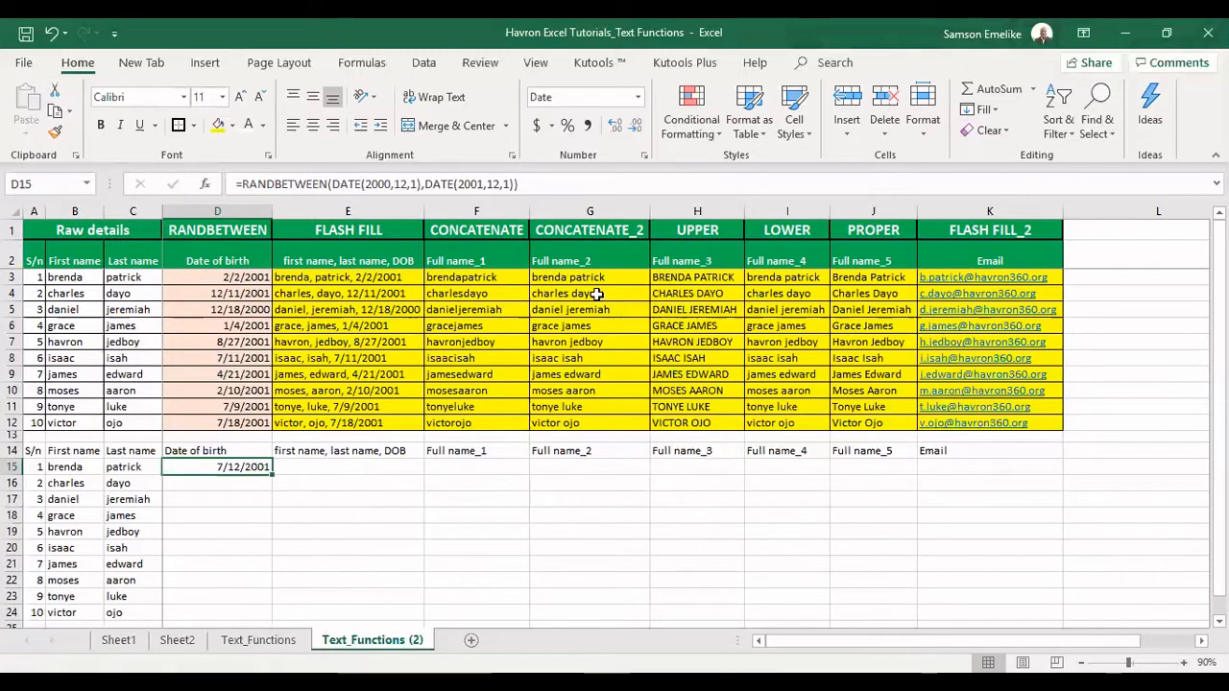
double_click(272, 474)
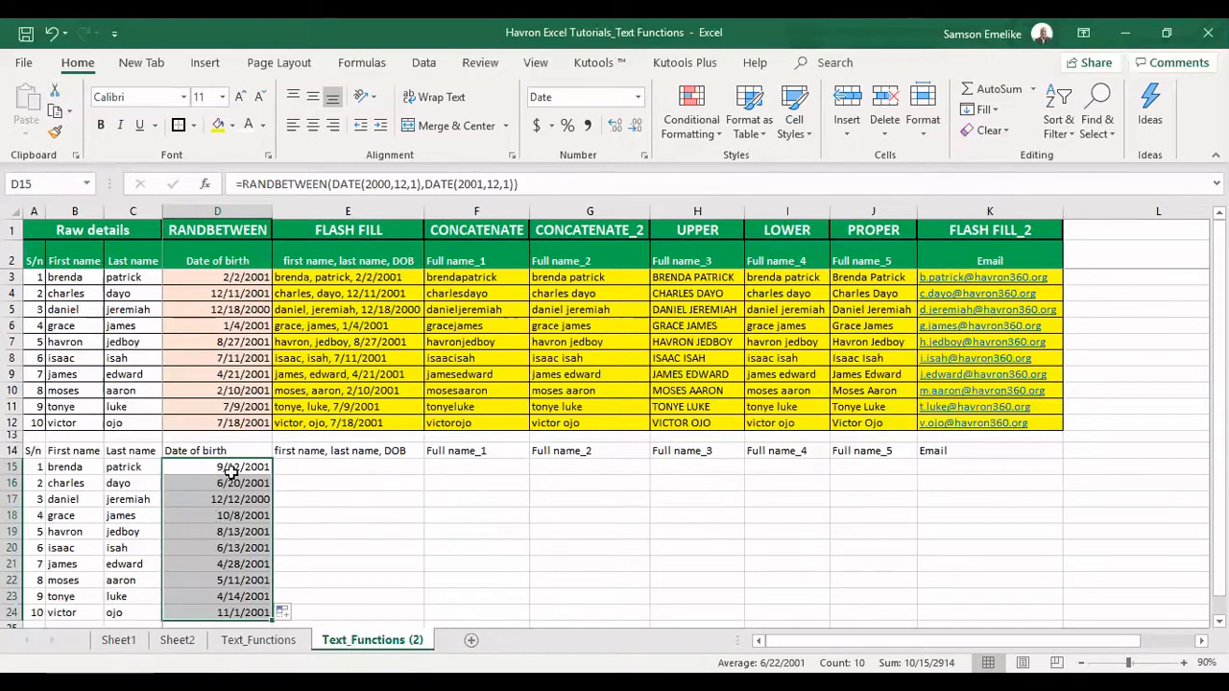
click(315, 466)
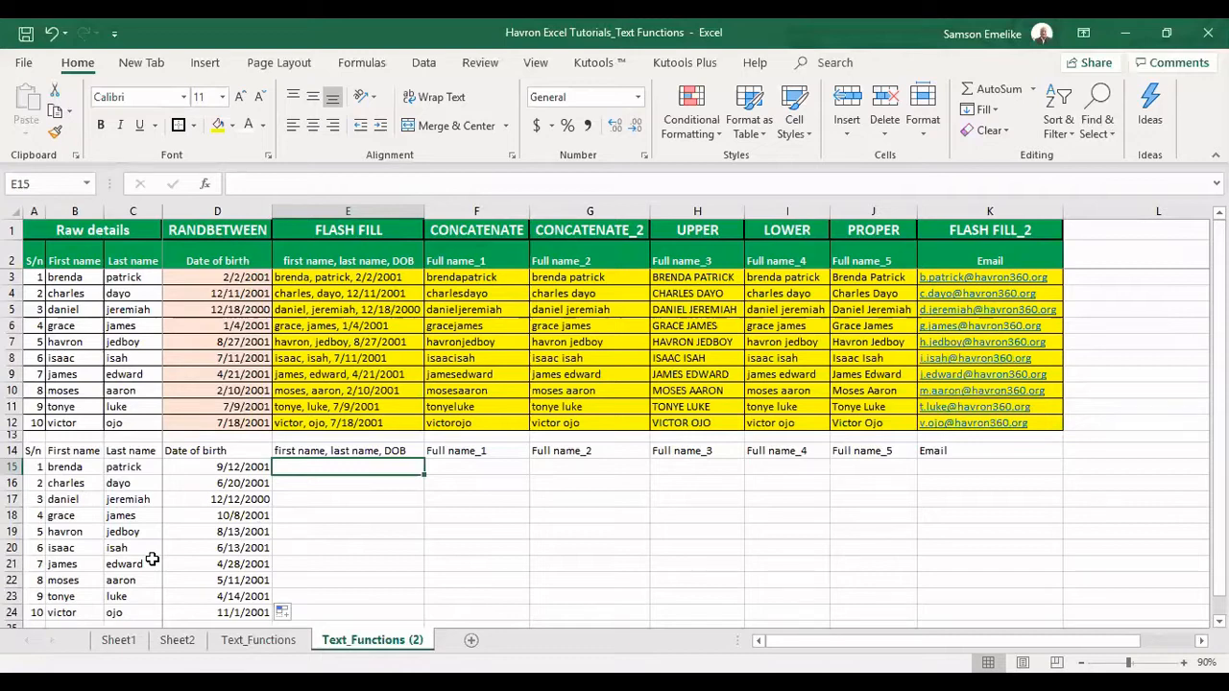
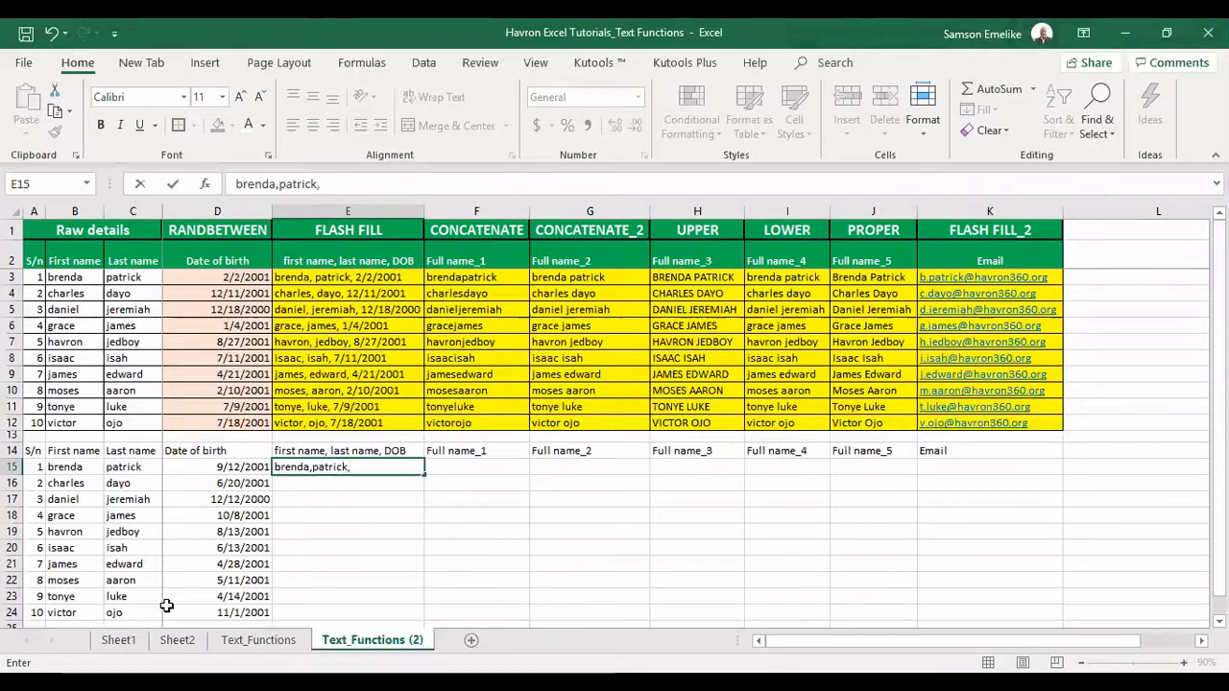
Type the first person's first name, last name and 9/12/2001 in E15, then Flash Fill E16:E24
click(312, 467)
text(patrick,)
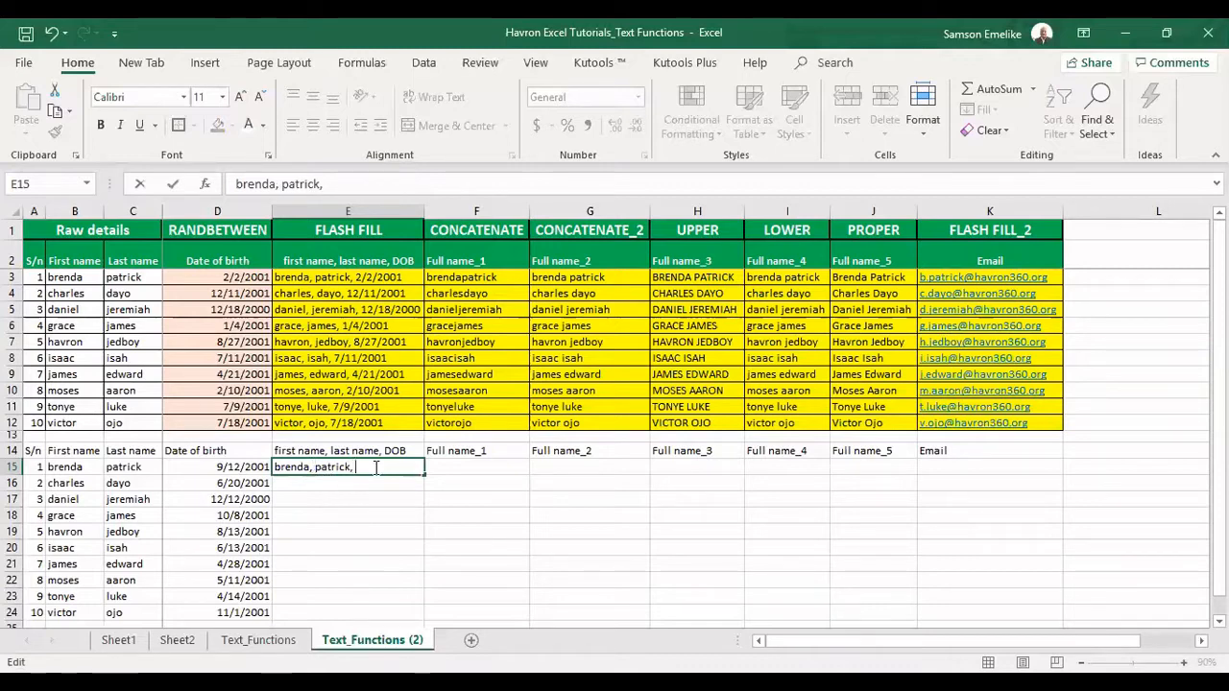
text( 9)
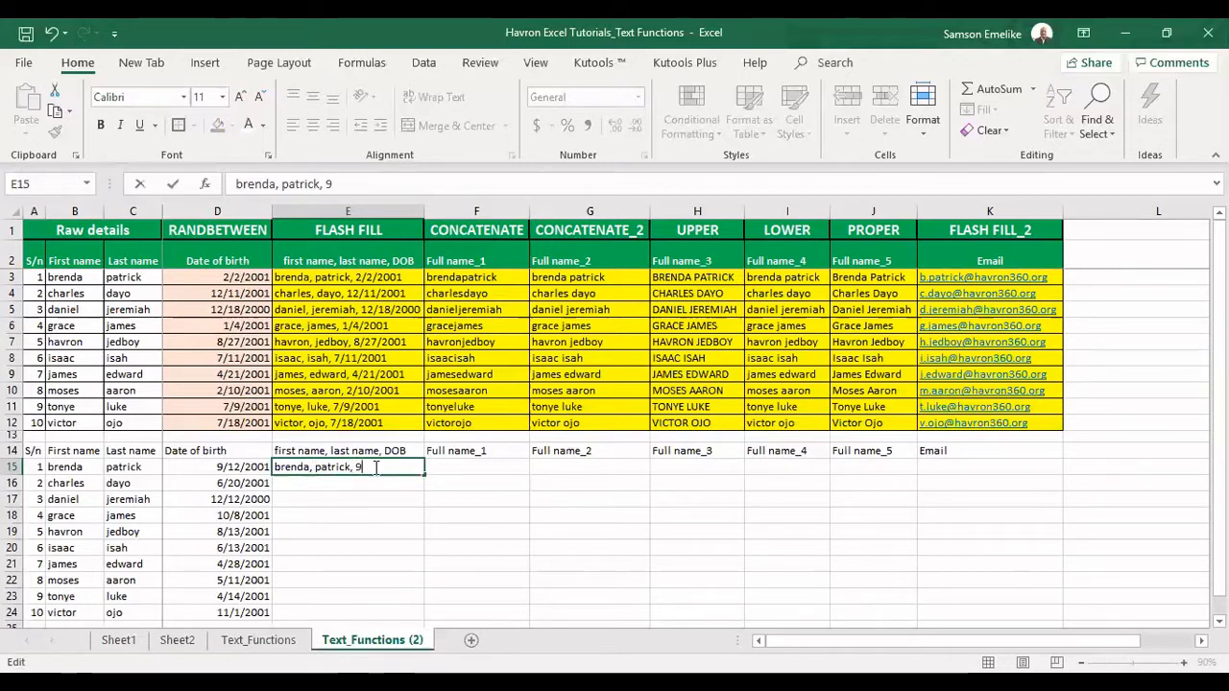
text(/12)
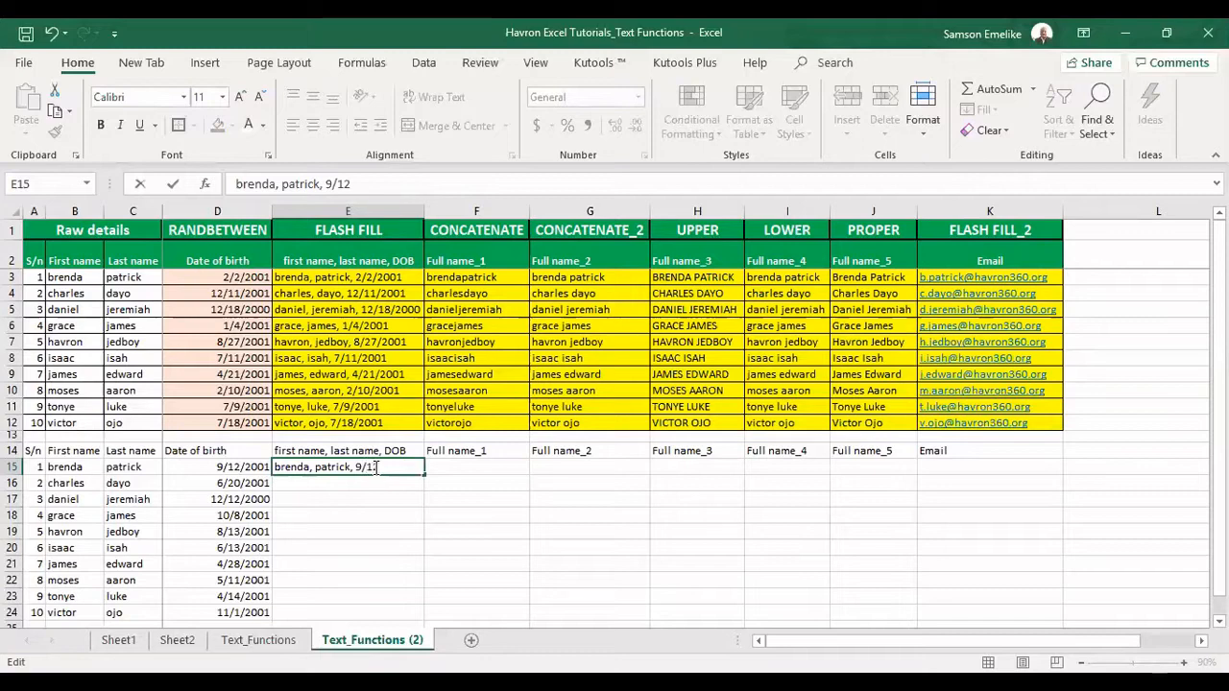
text(/2001)
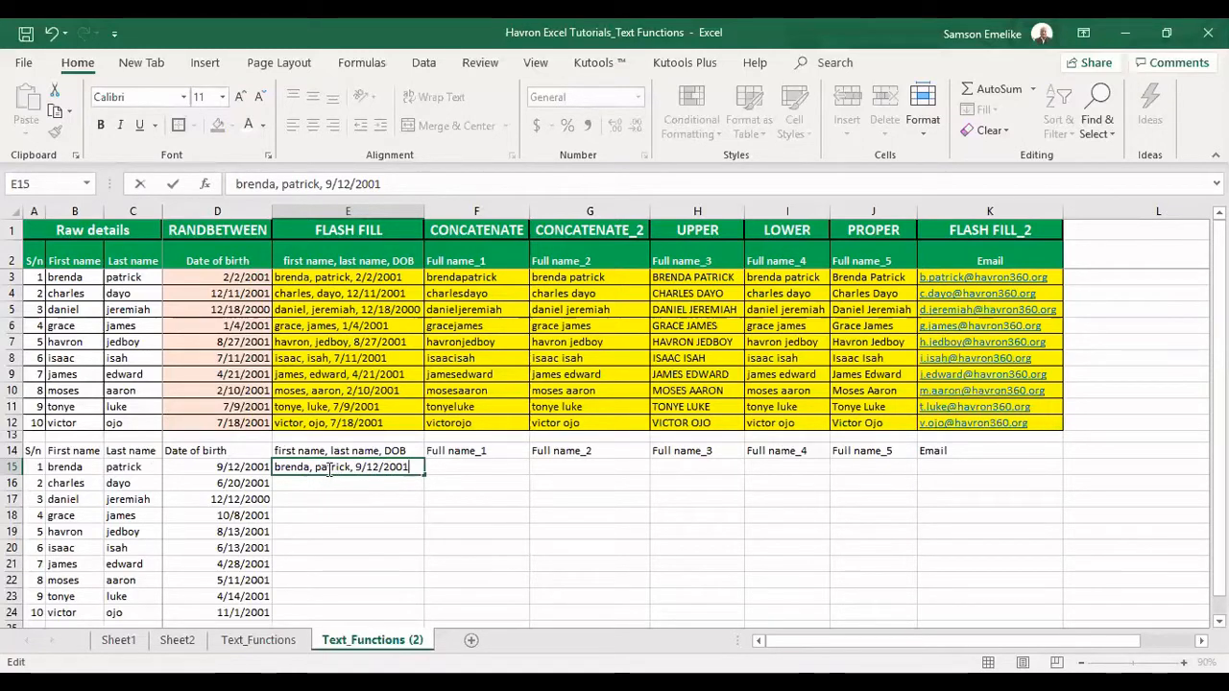
key(Return)
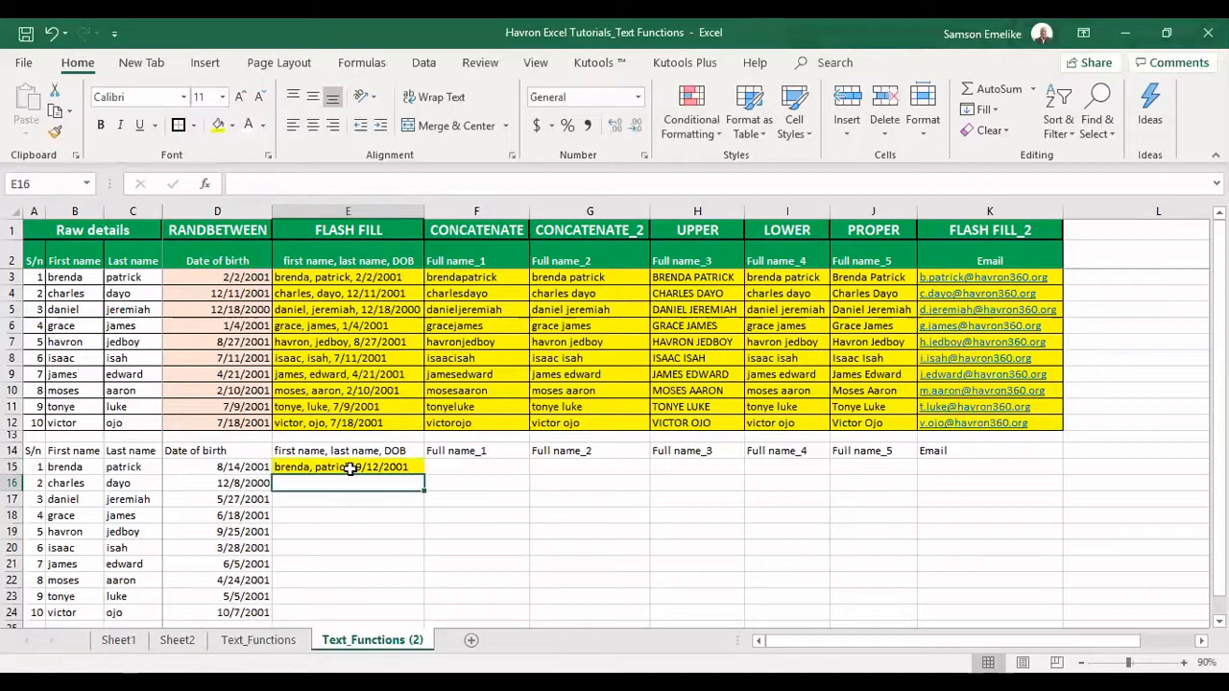
key(ctrl+e)
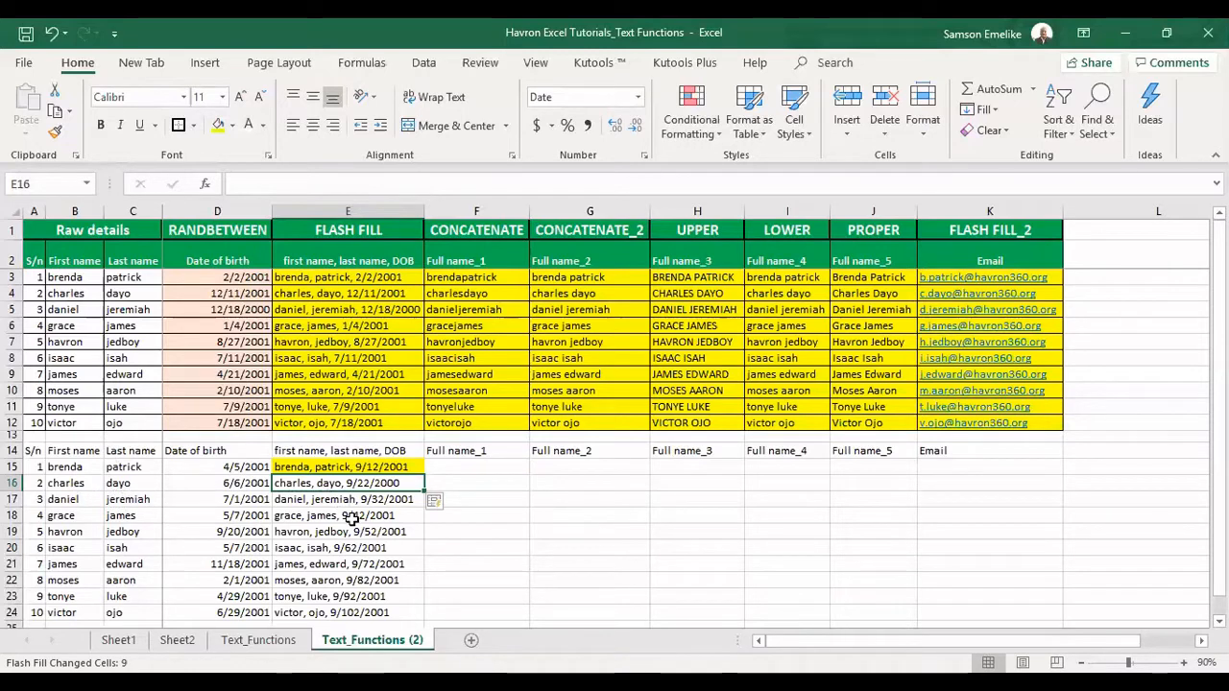
click(460, 467)
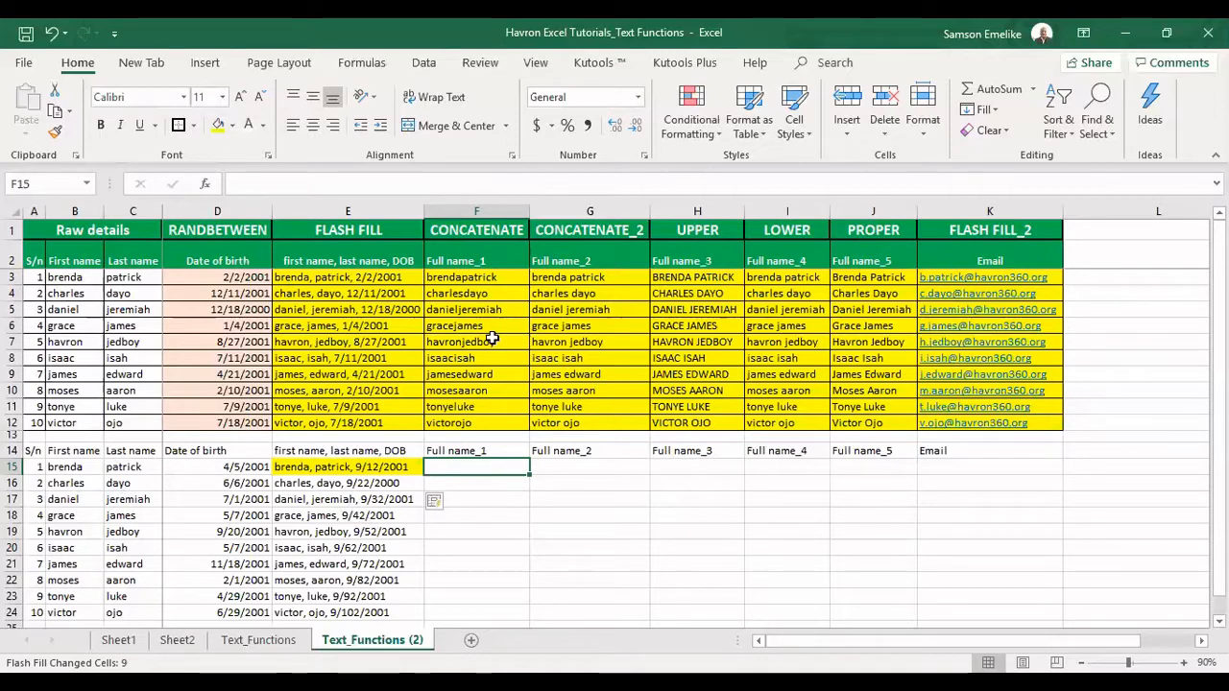
Enter =CONCATENATE(B15,C15) in F15 and fill it down to F24
text(=c)
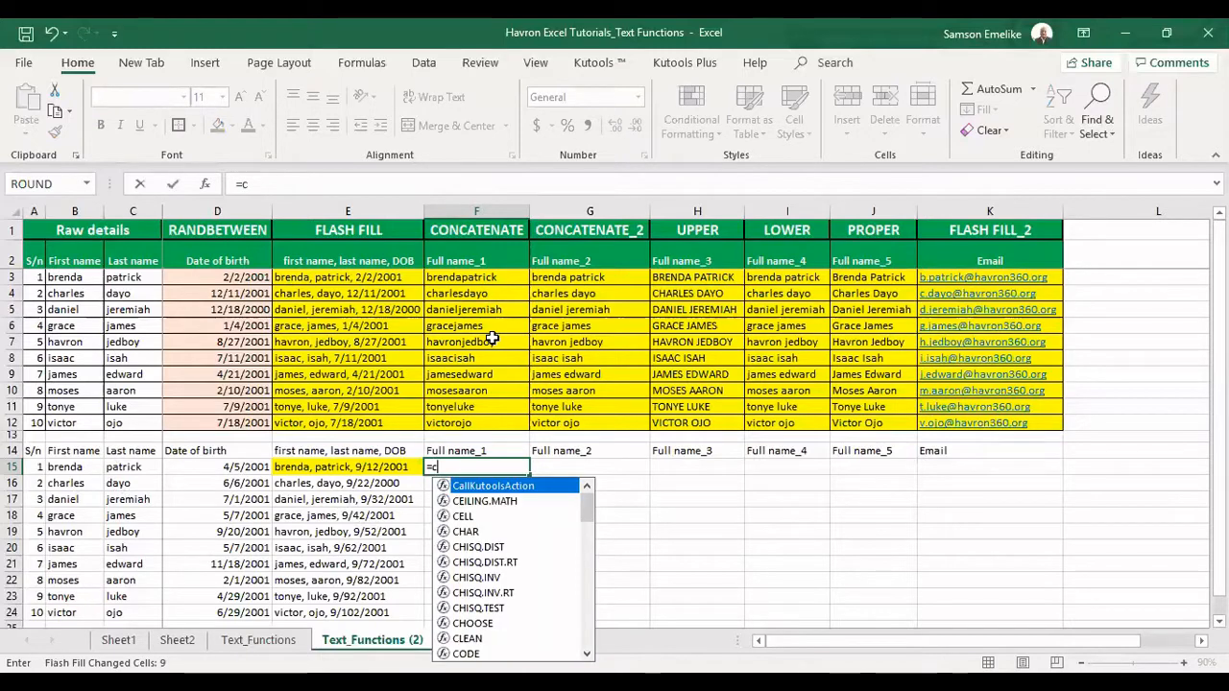
text(oncat)
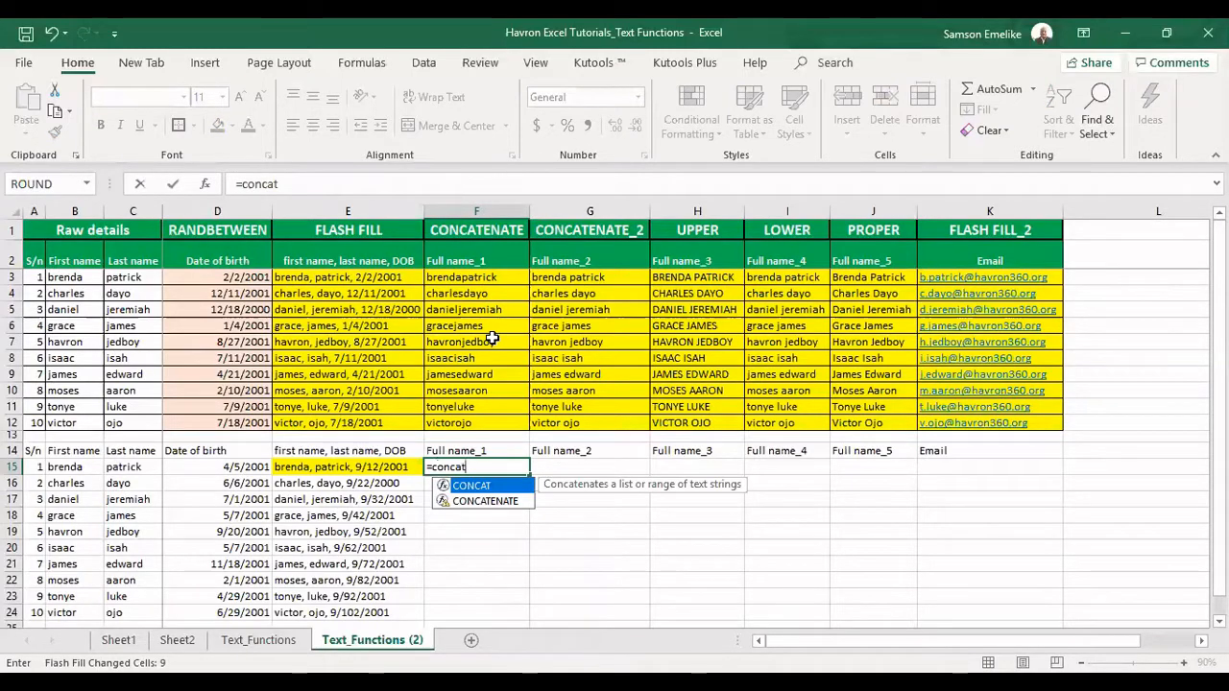
key(Down)
key(Tab)
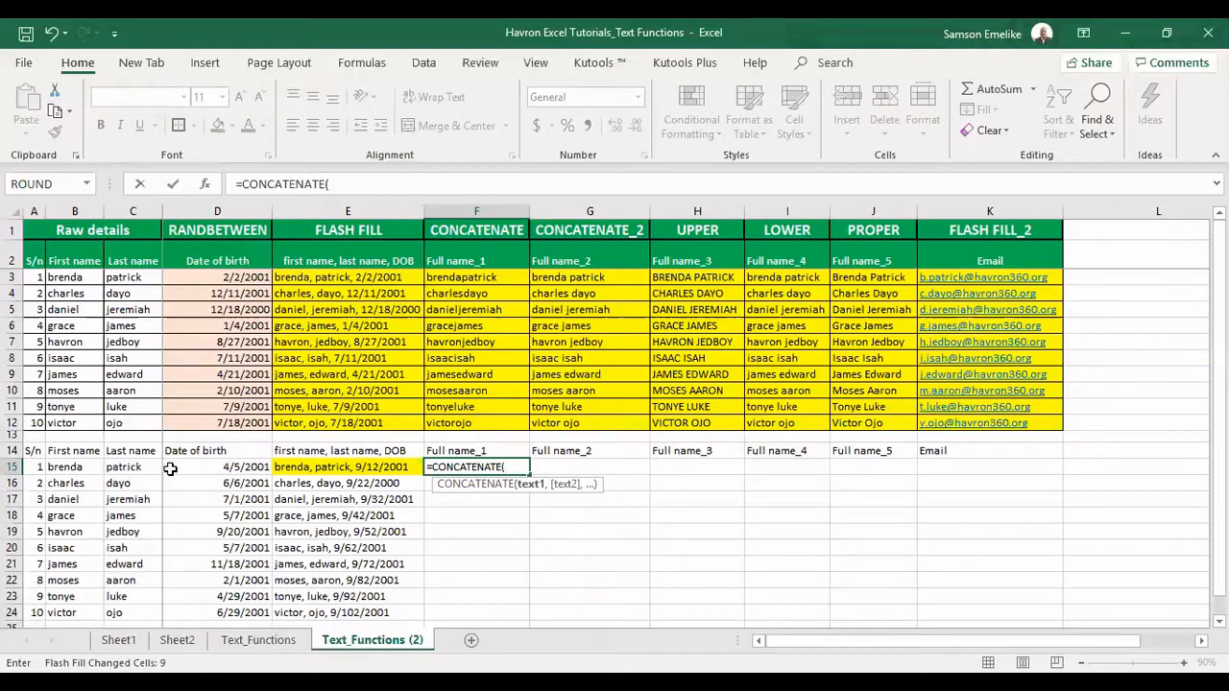
click(72, 466)
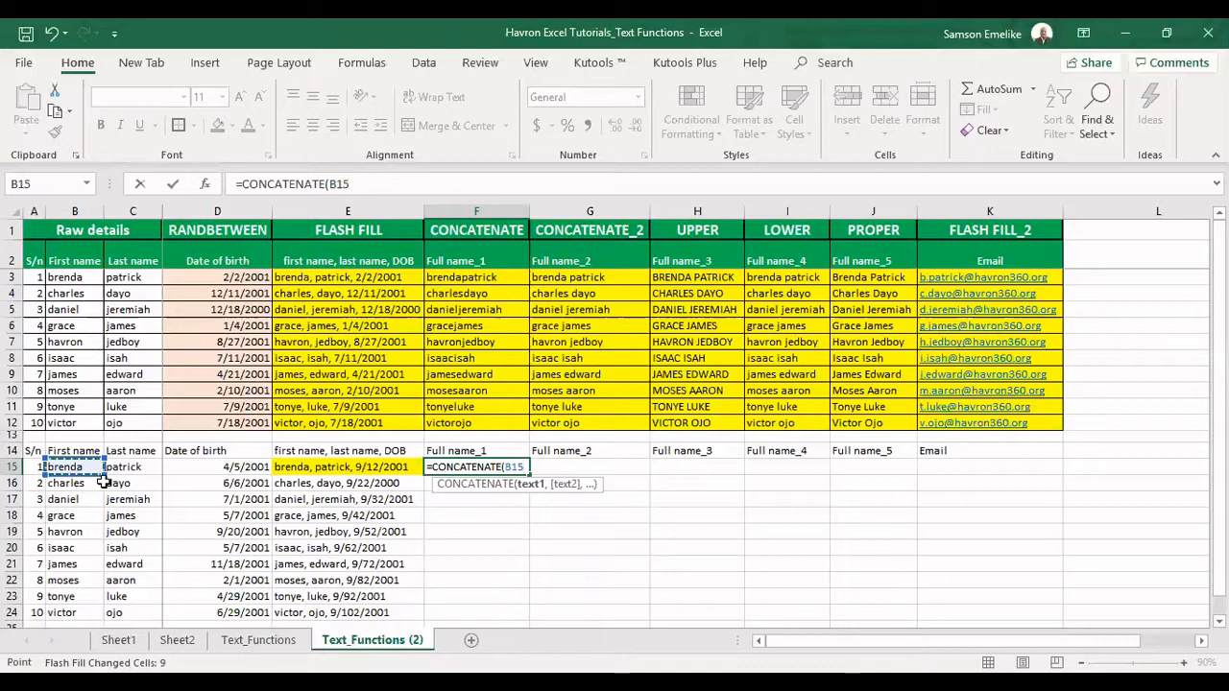
text(,)
click(133, 467)
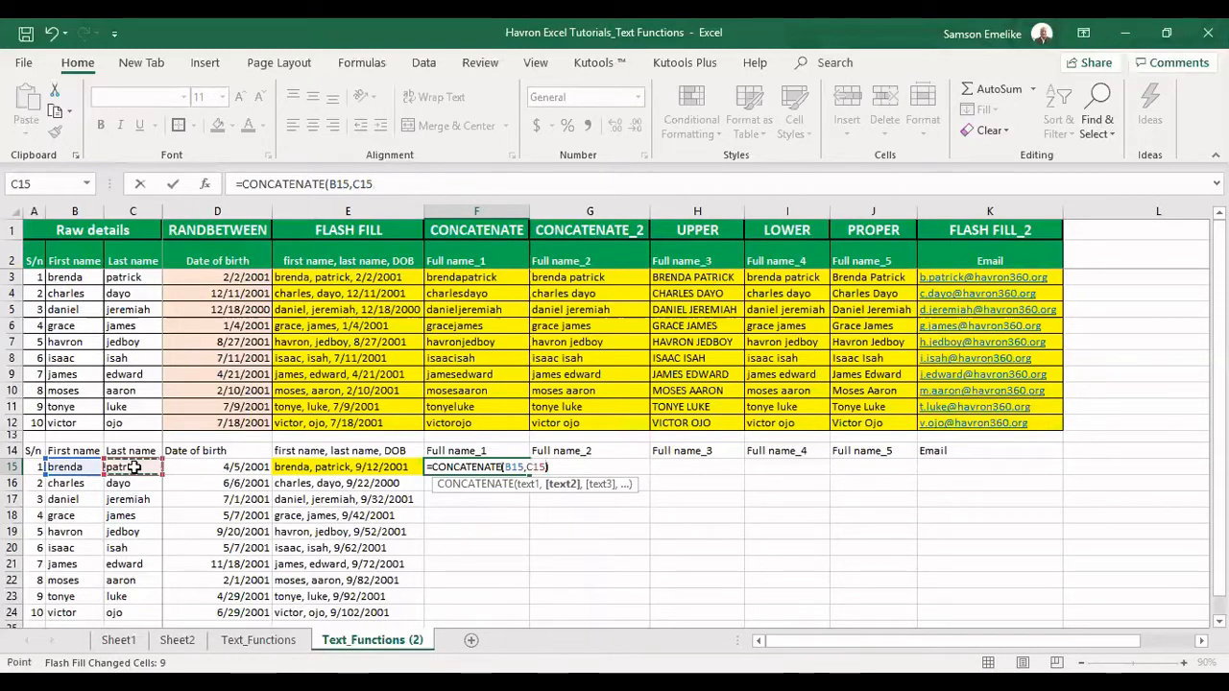
text())
key(Return)
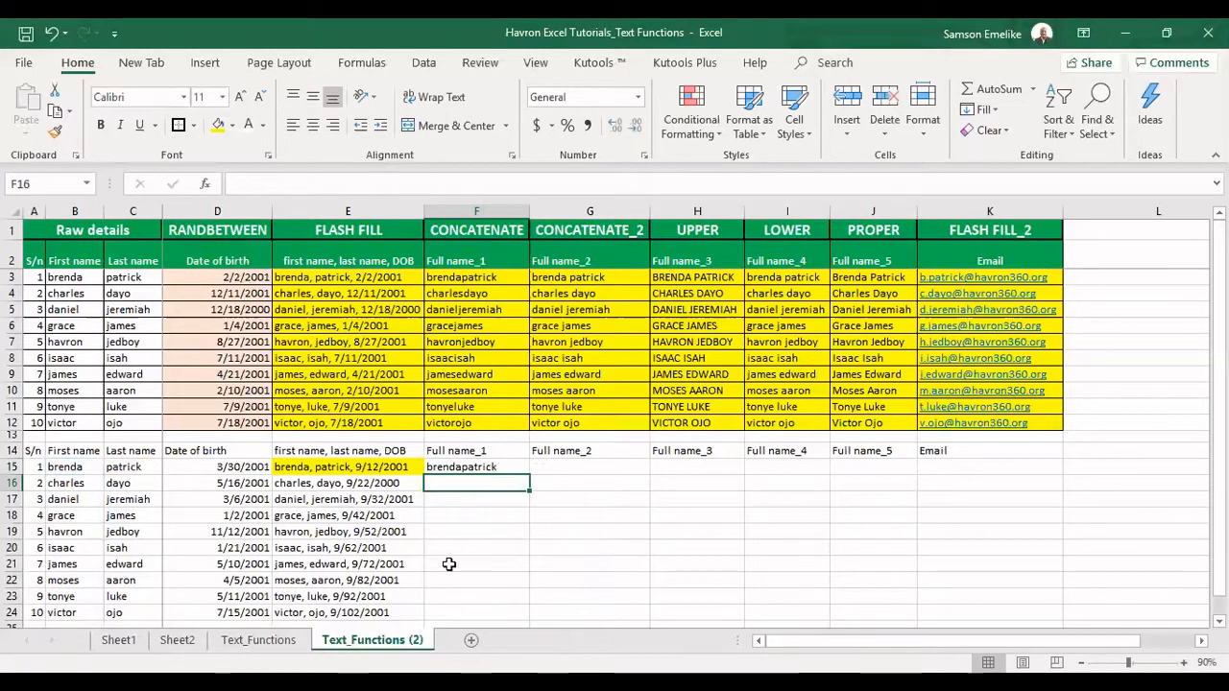
click(497, 467)
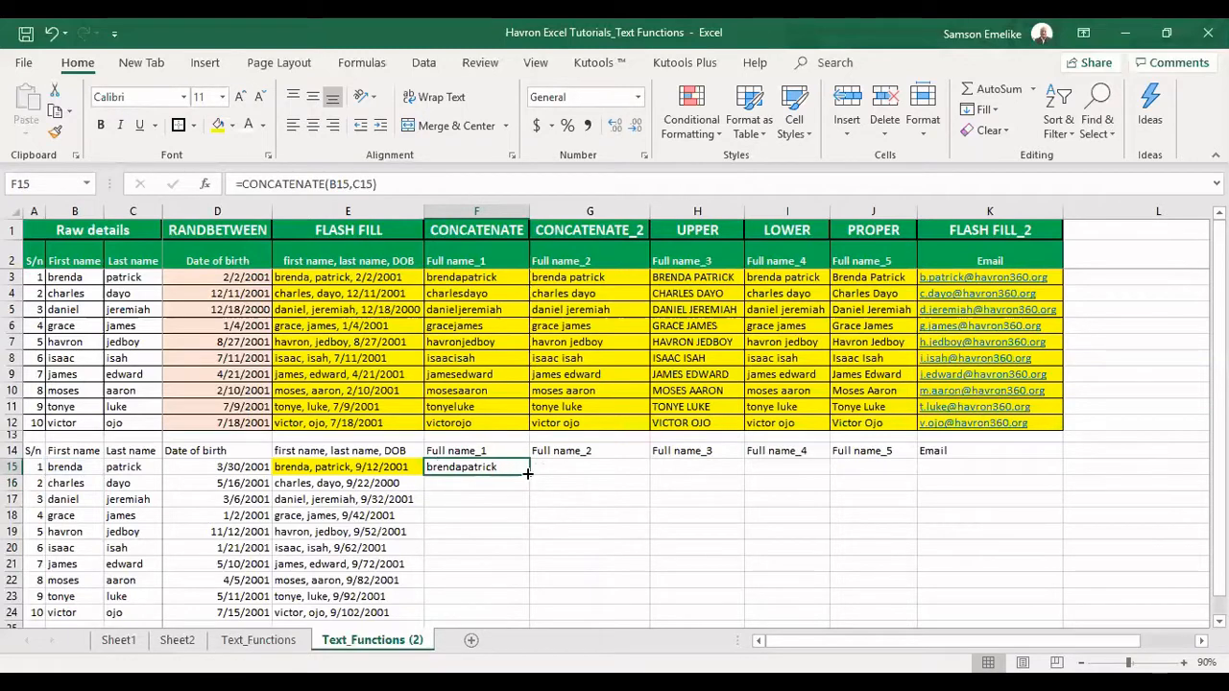
double_click(529, 475)
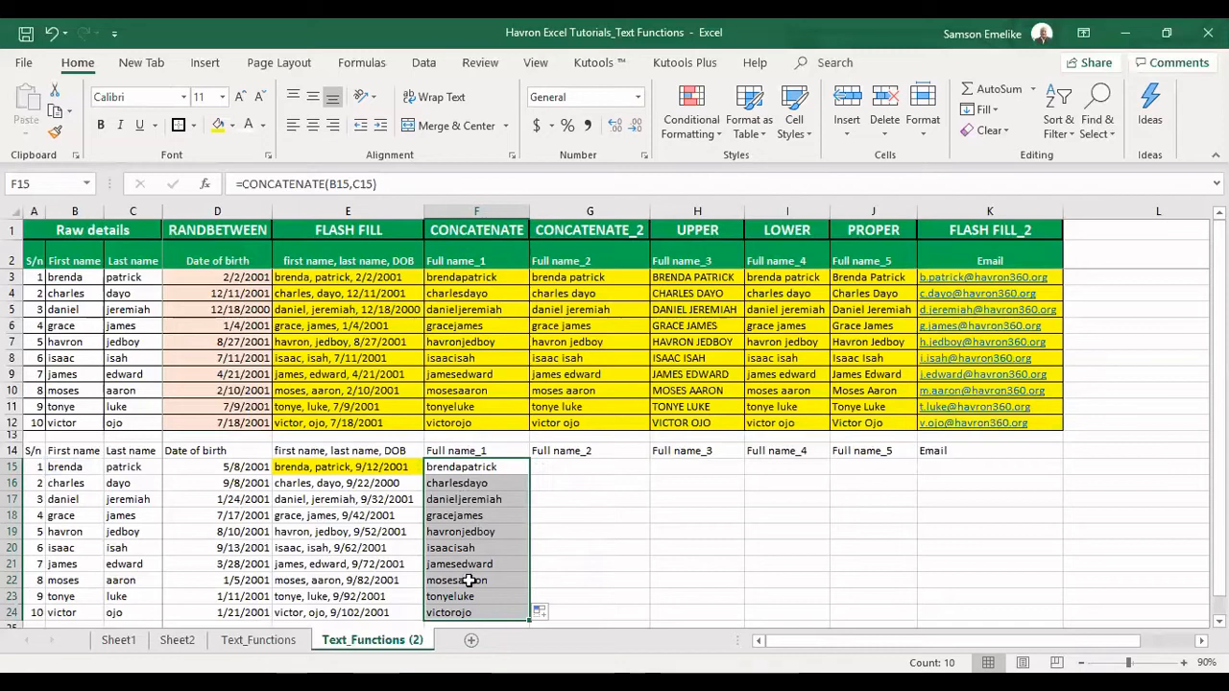
click(558, 466)
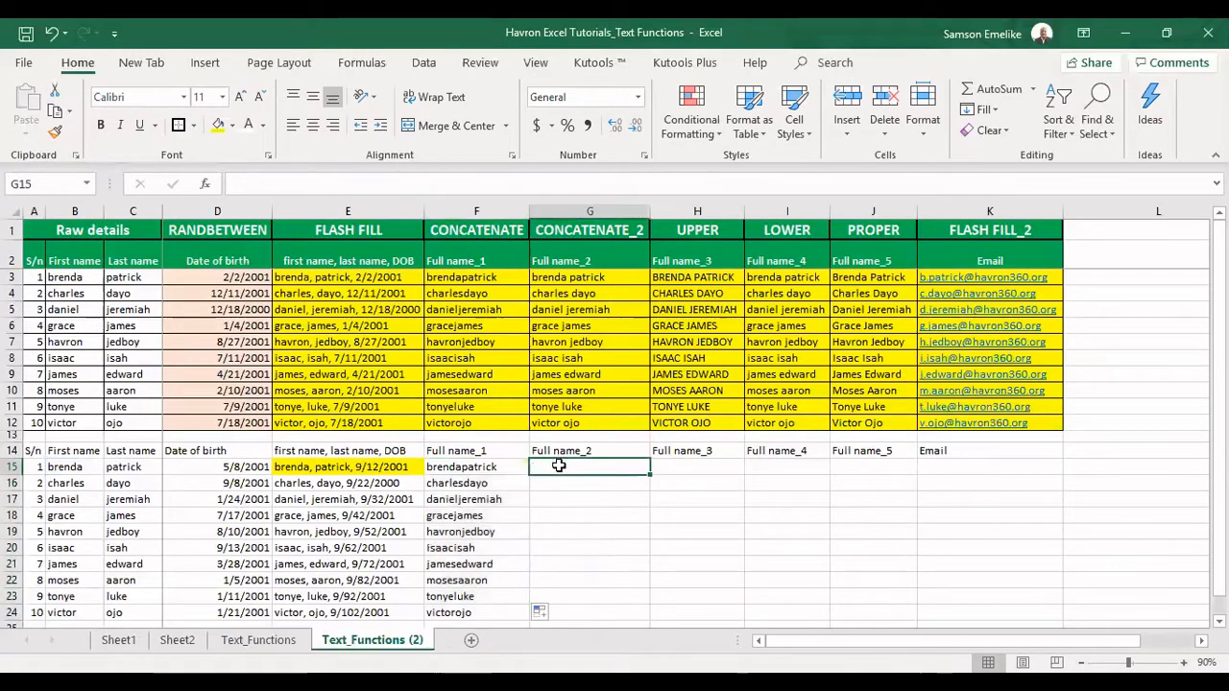
Enter =CONCATENATE(B15," ",C15) in G15 and fill it down to G24
text(=c)
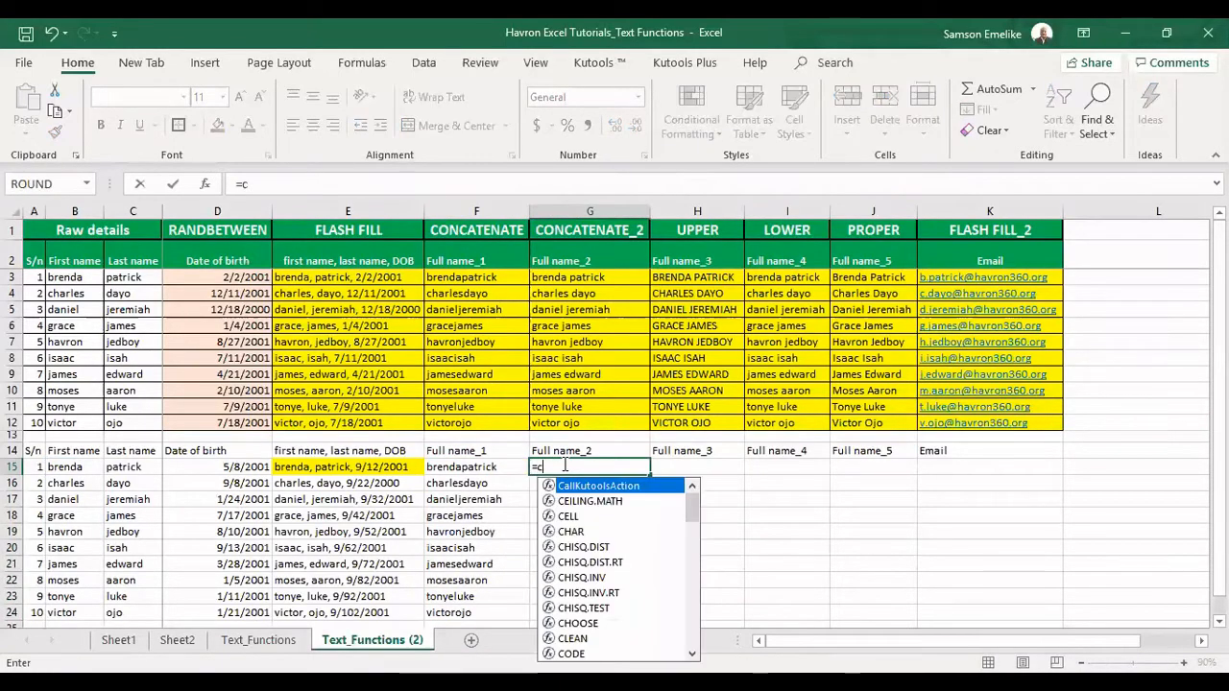
text(onc)
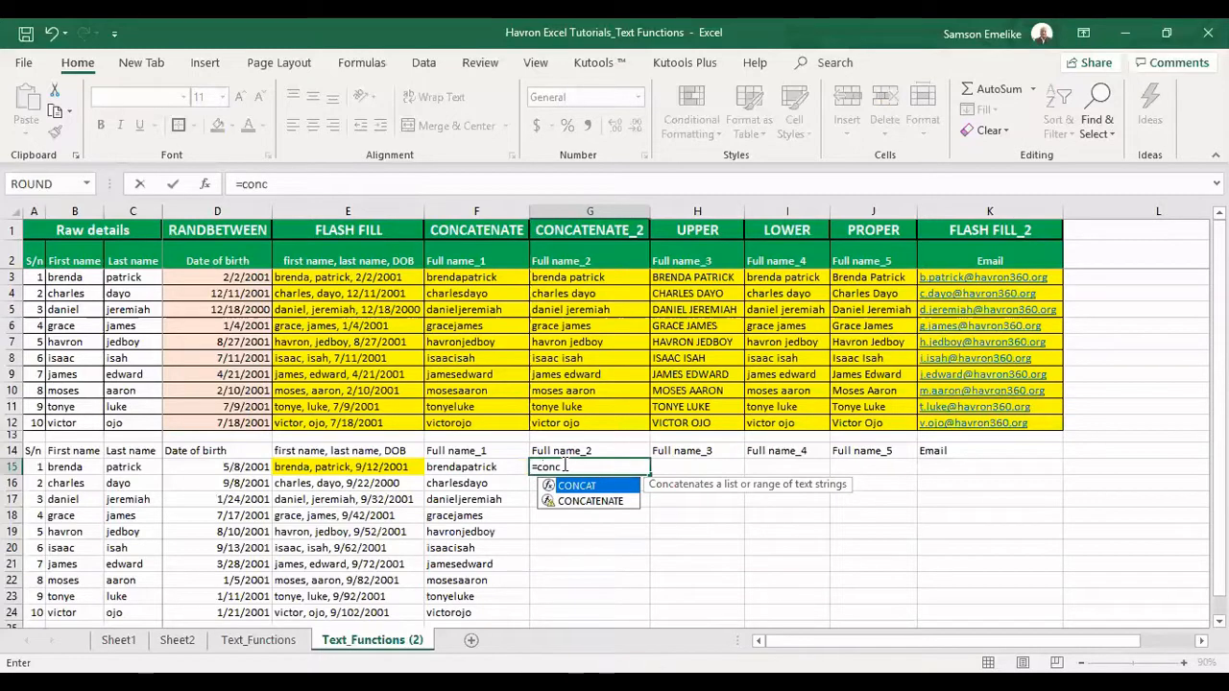
key(Down)
key(Tab)
click(82, 467)
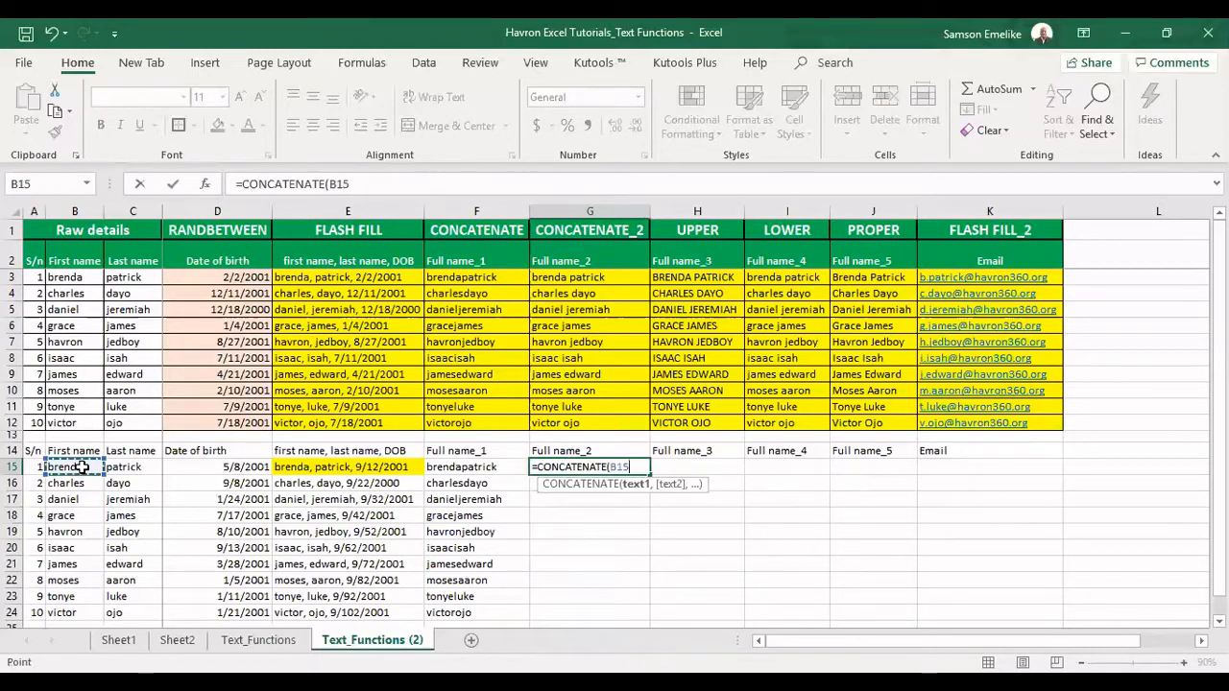
text(,)
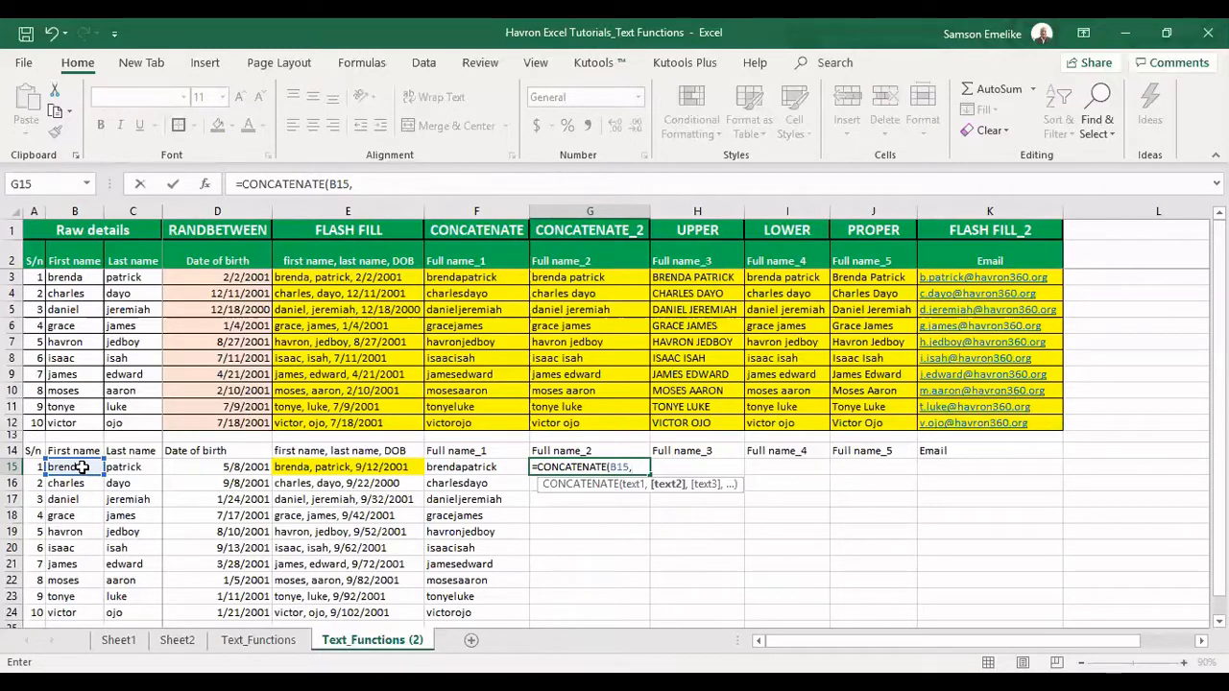
text(")
text(,)
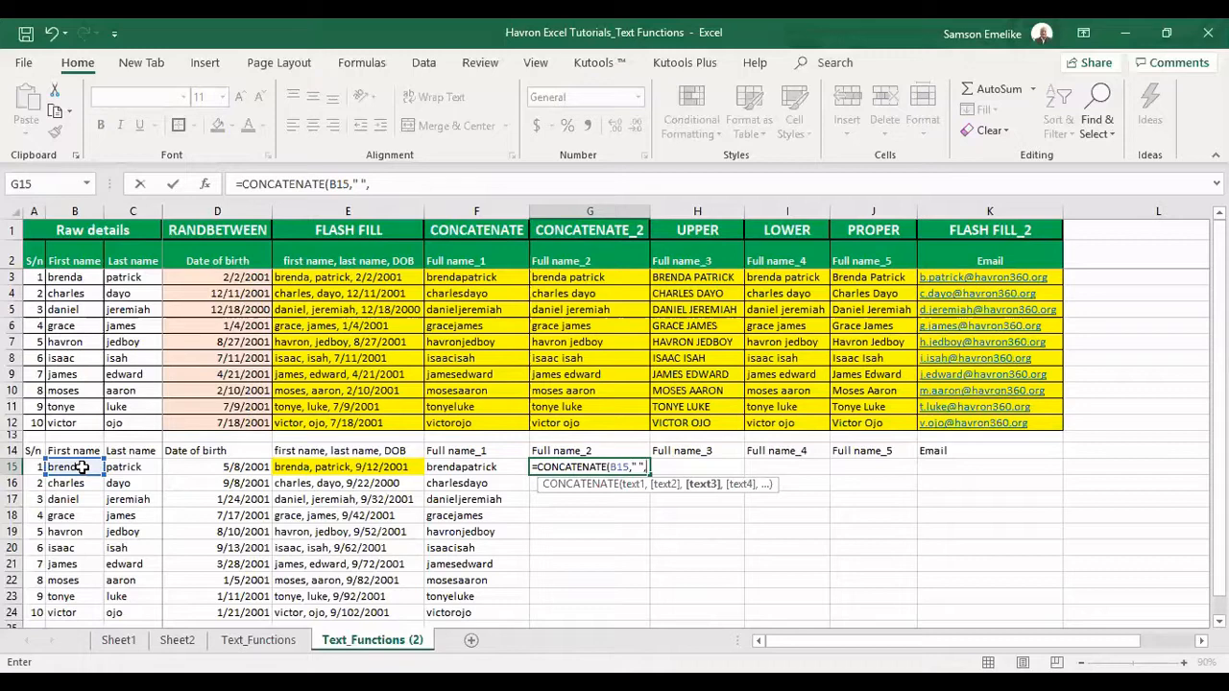
click(128, 464)
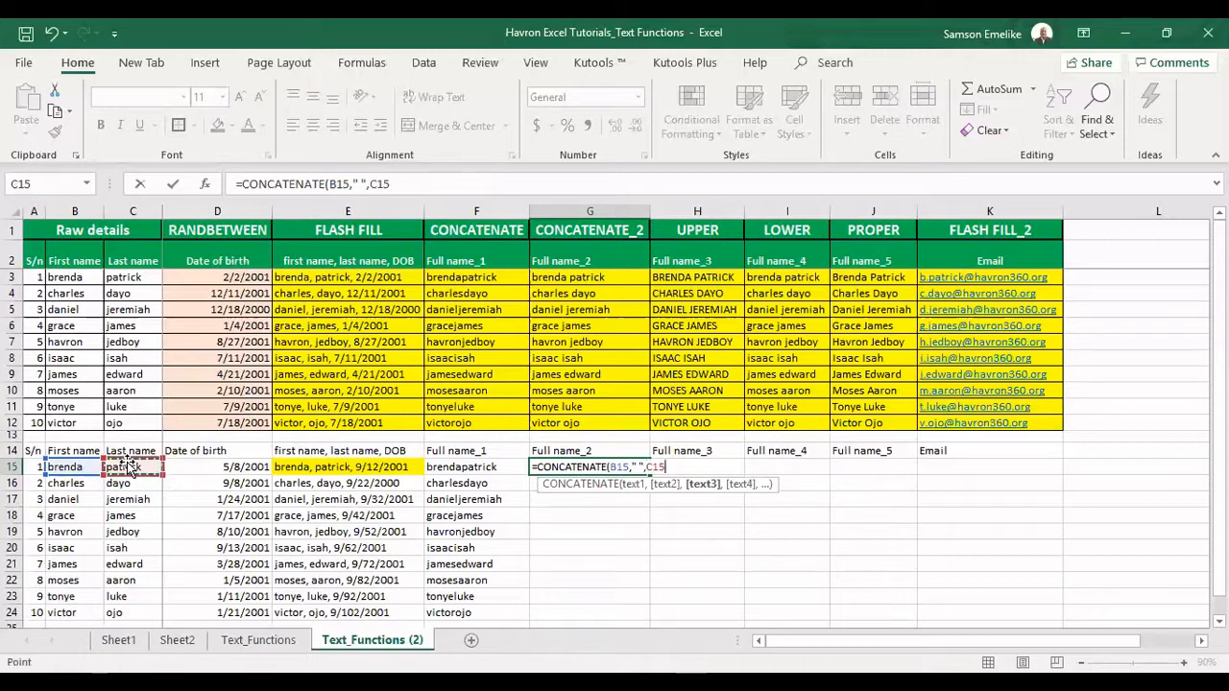
text())
key(Return)
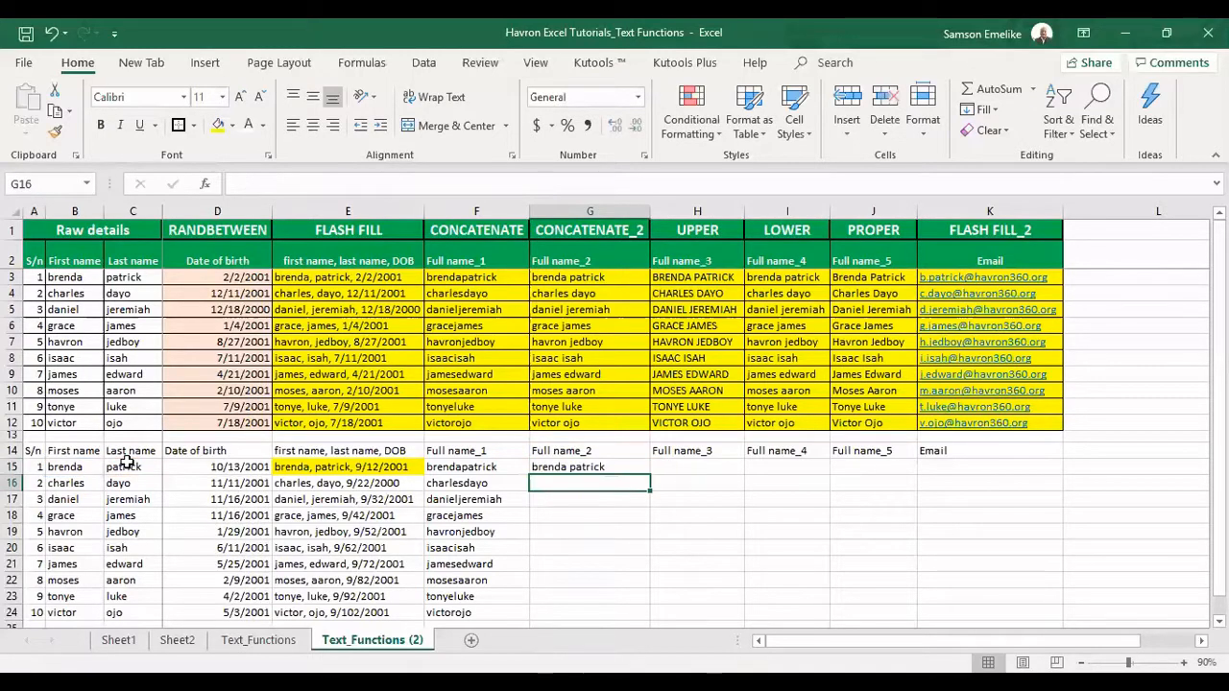
click(610, 463)
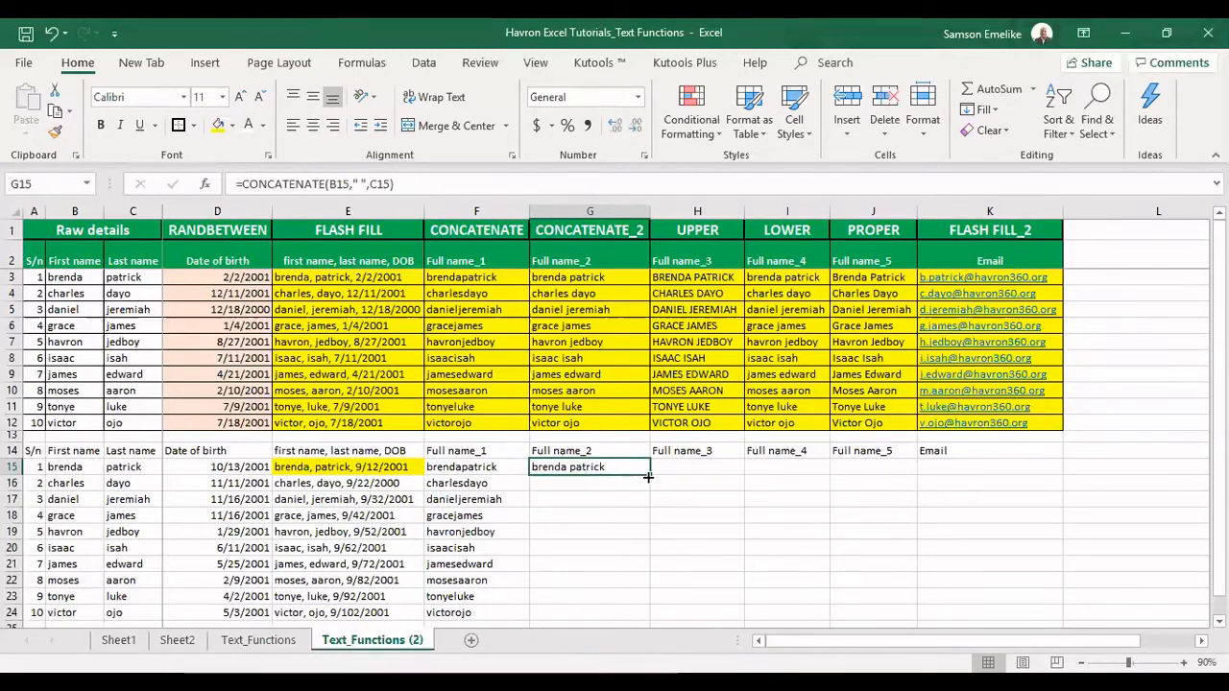
double_click(649, 475)
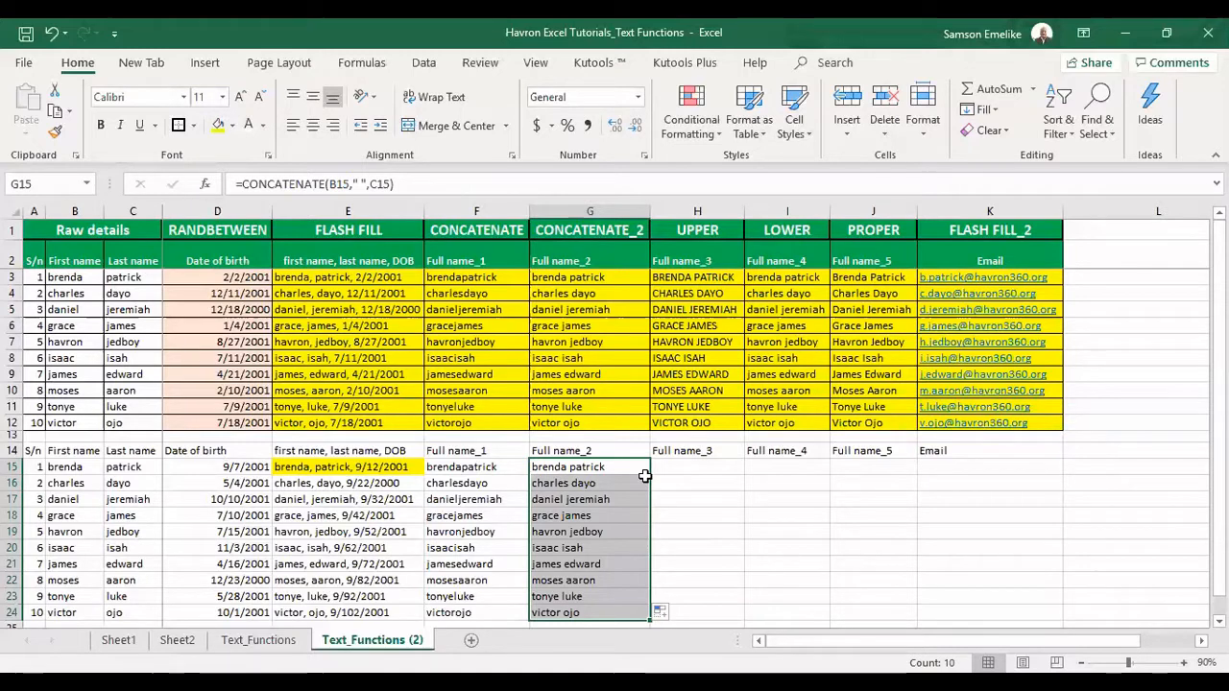
click(697, 463)
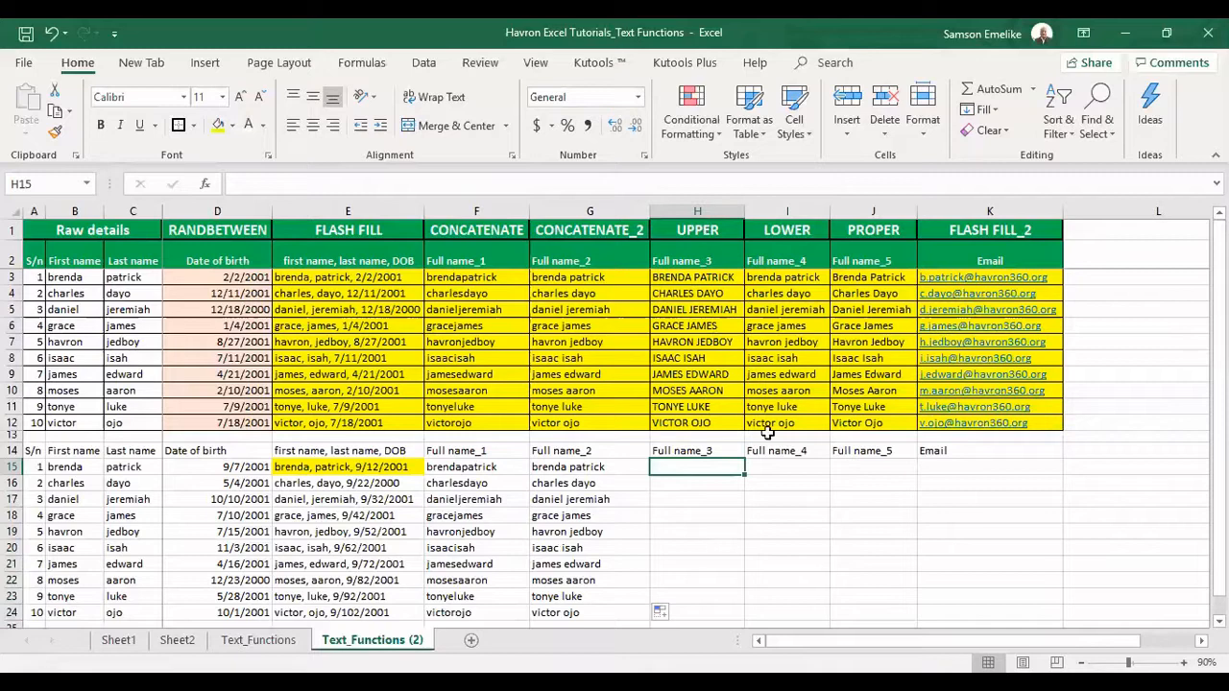
text(=)
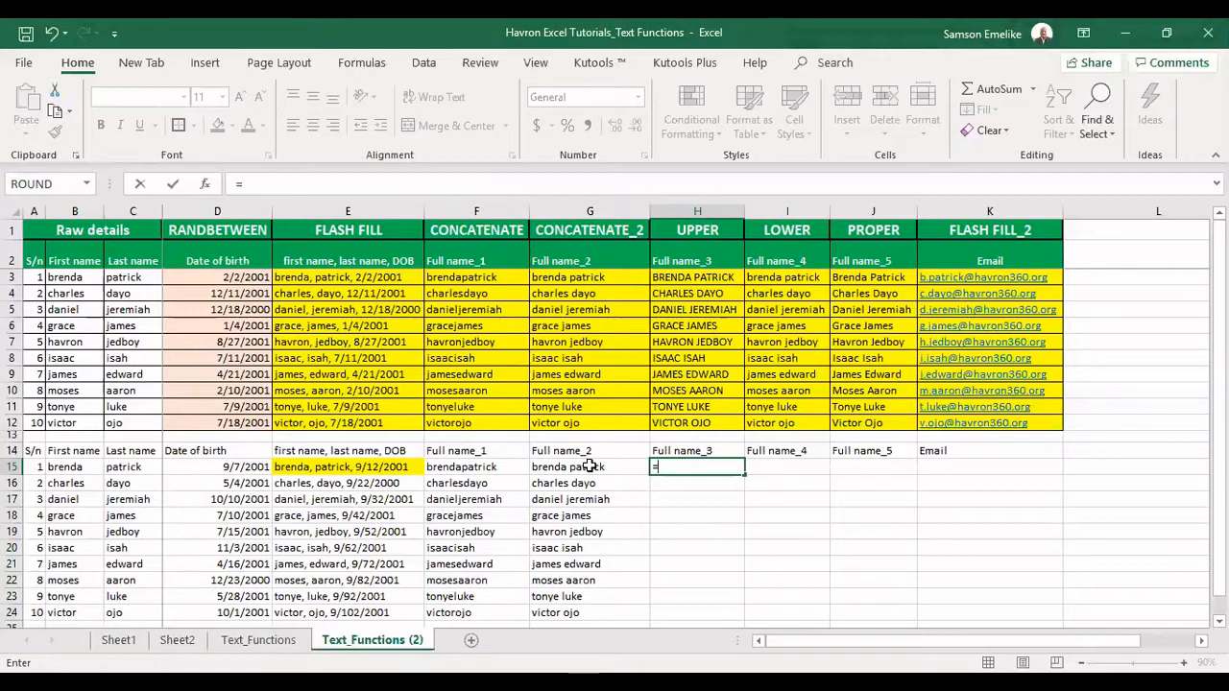
Enter =UPPER(G15) in H15 and fill it down to H24
text(UPPER()
click(613, 468)
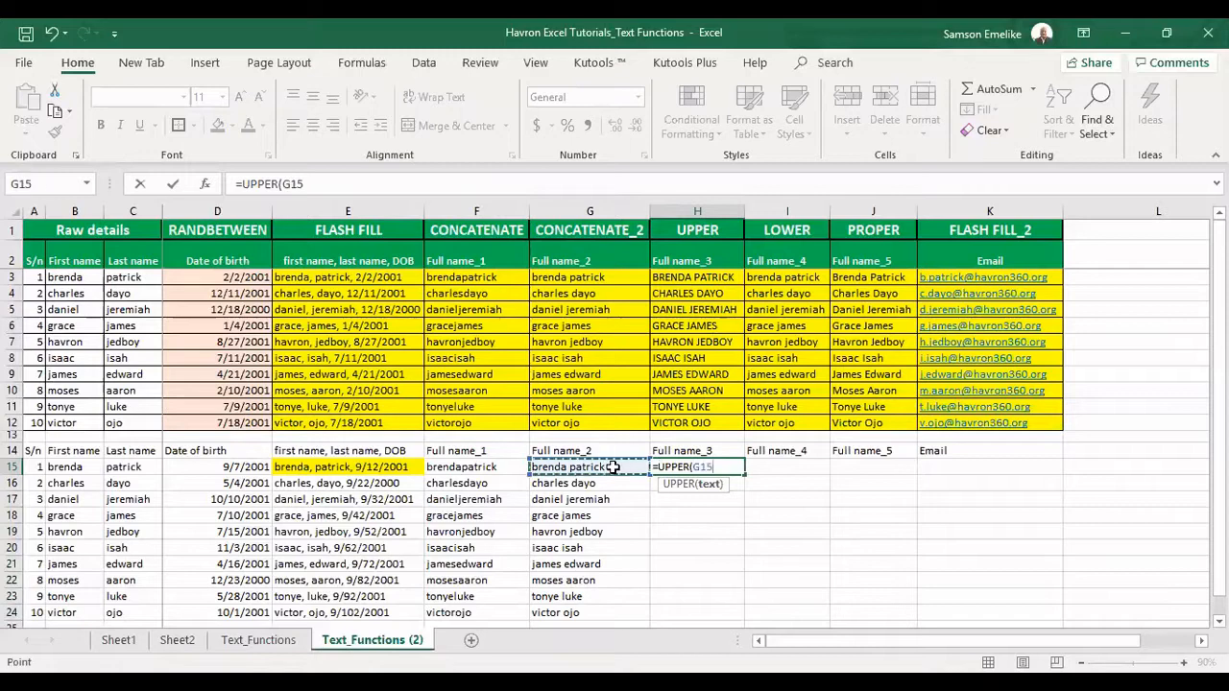
key(Return)
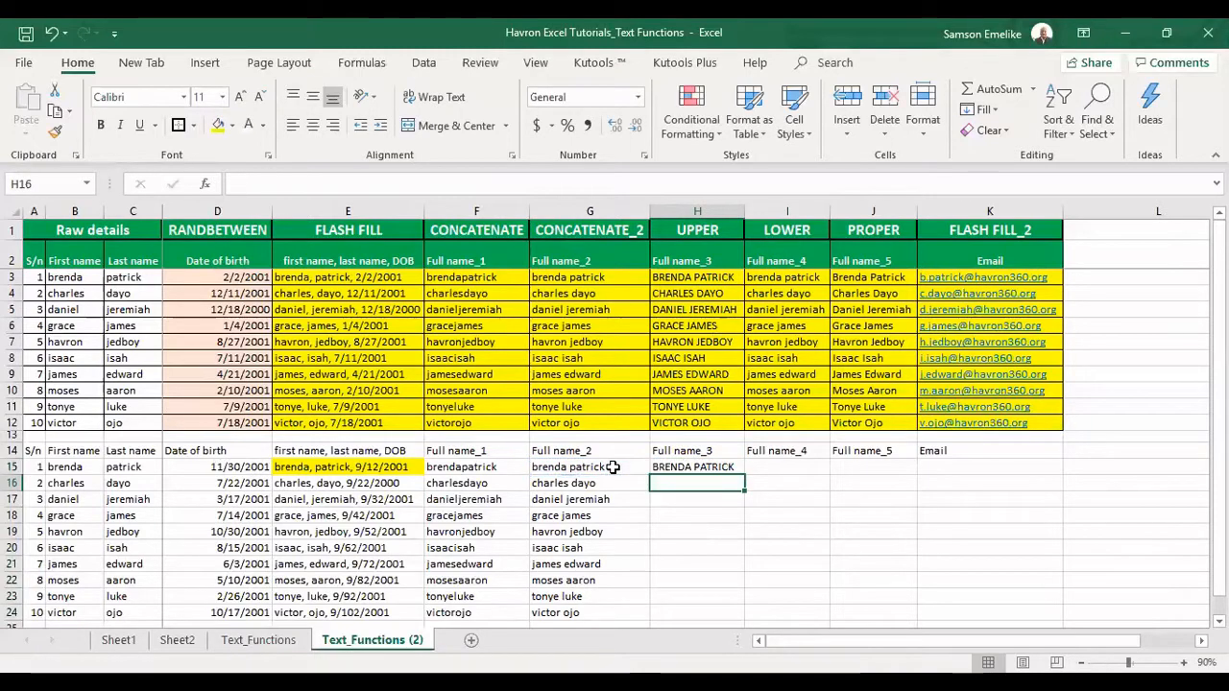
click(710, 467)
double_click(744, 475)
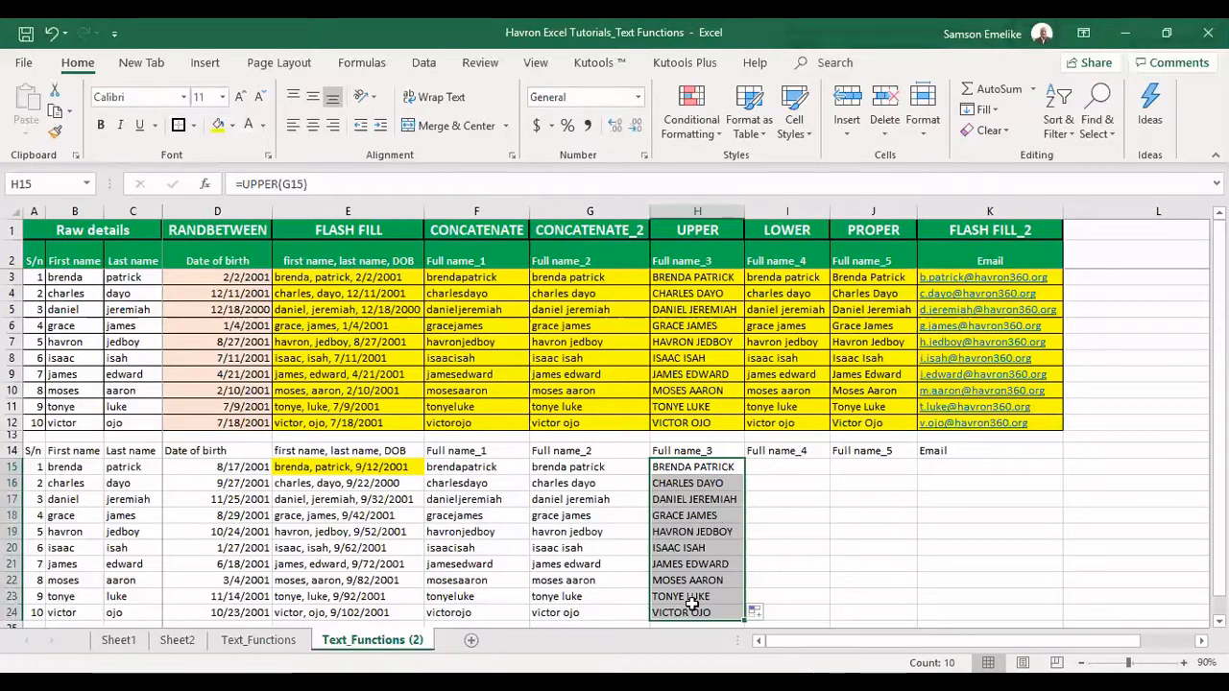
click(782, 464)
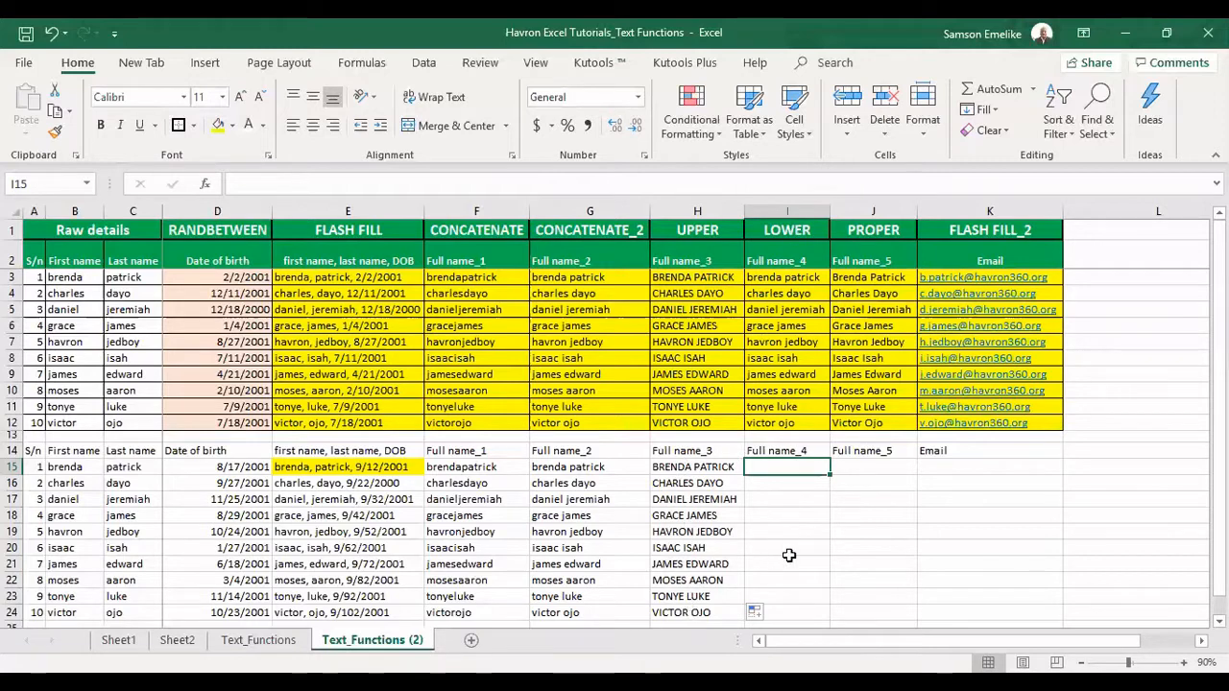
Enter =LOWER(H15) in I15 and fill it down to I24
text(=)
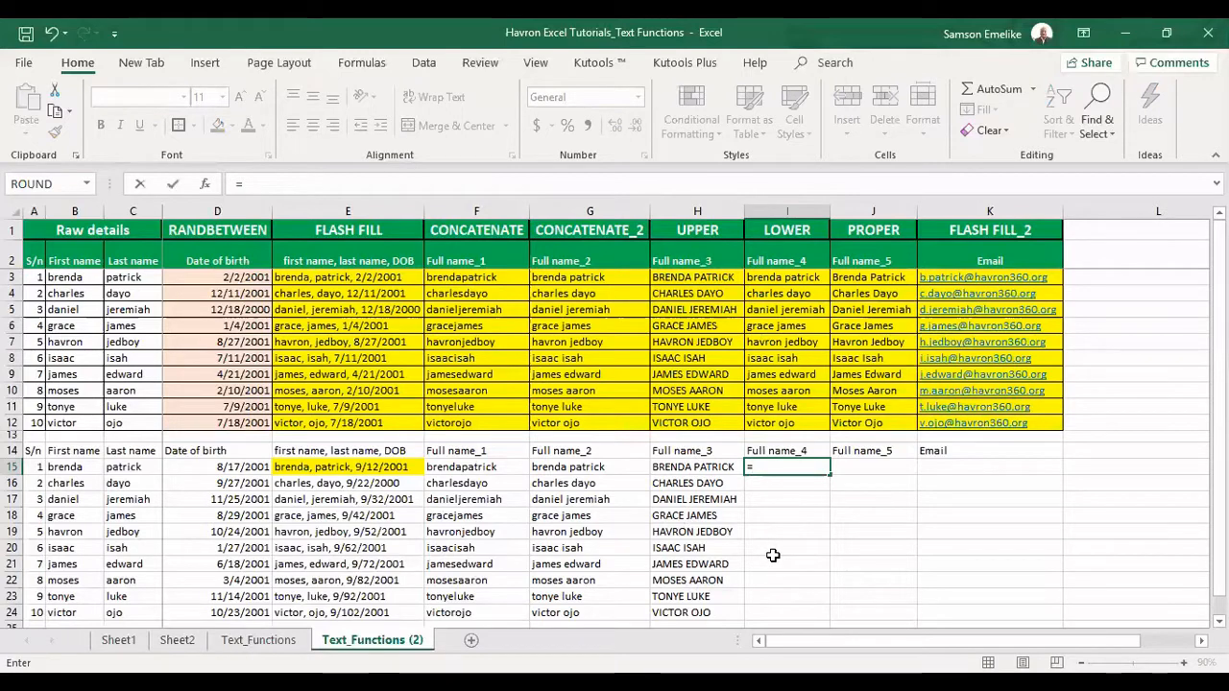
text(lower)
key(Tab)
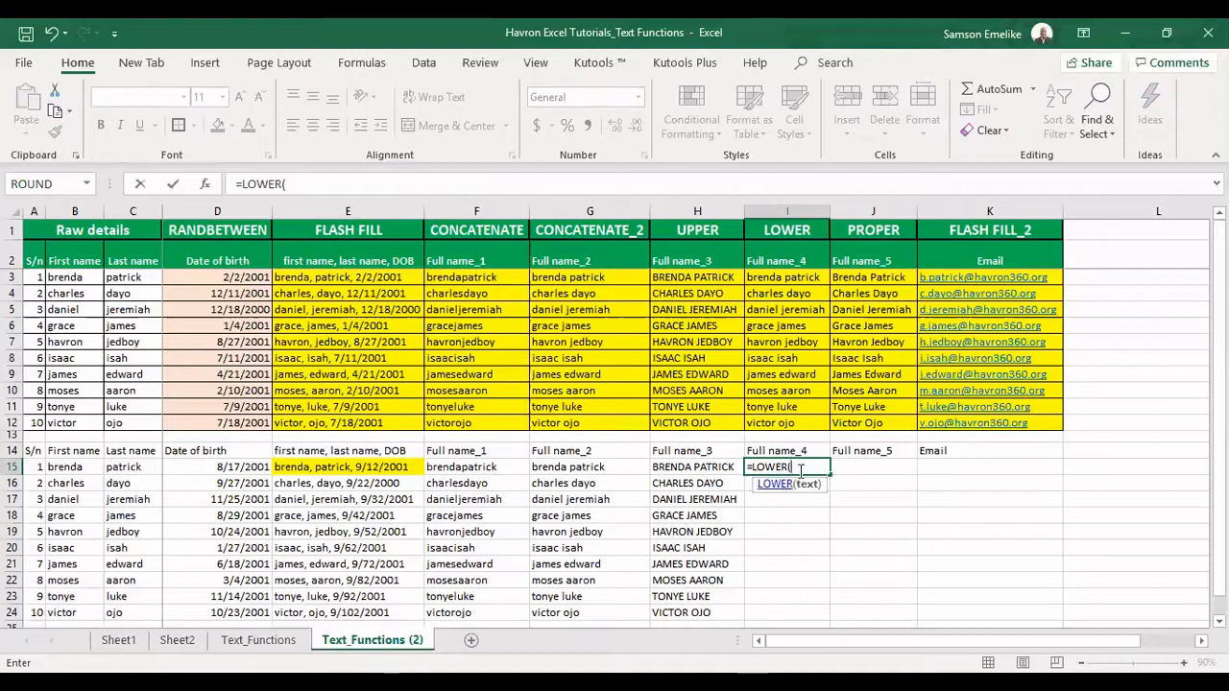
click(691, 466)
key(Return)
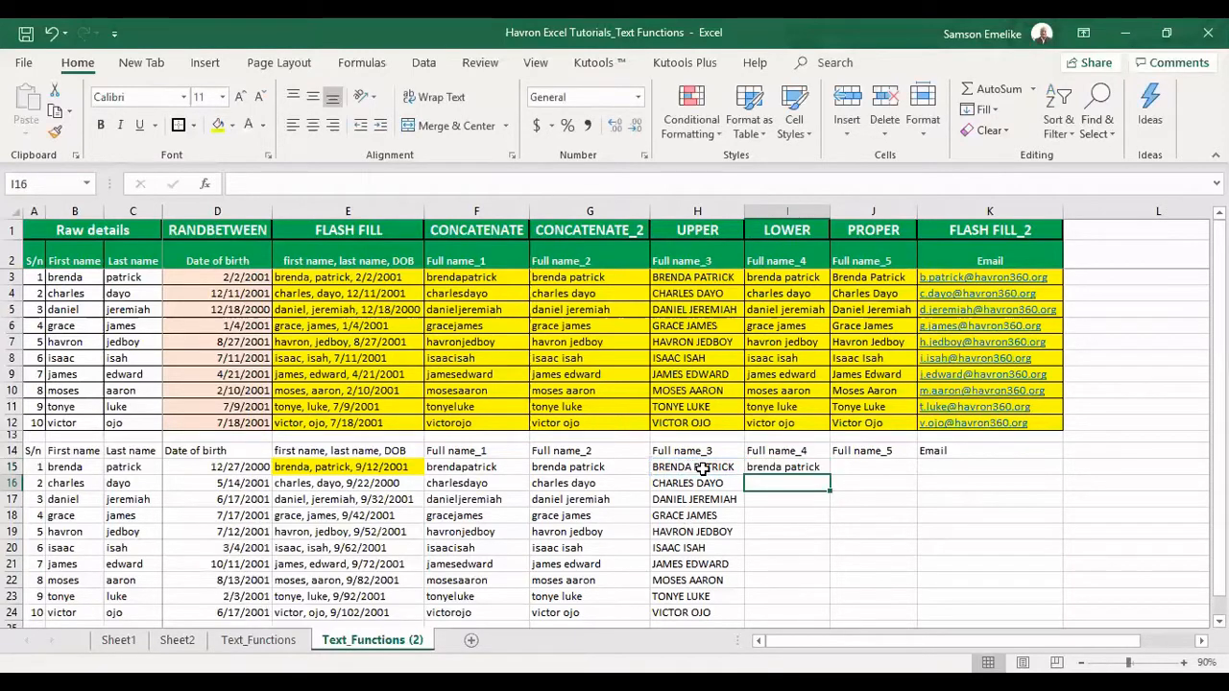
click(797, 451)
click(799, 467)
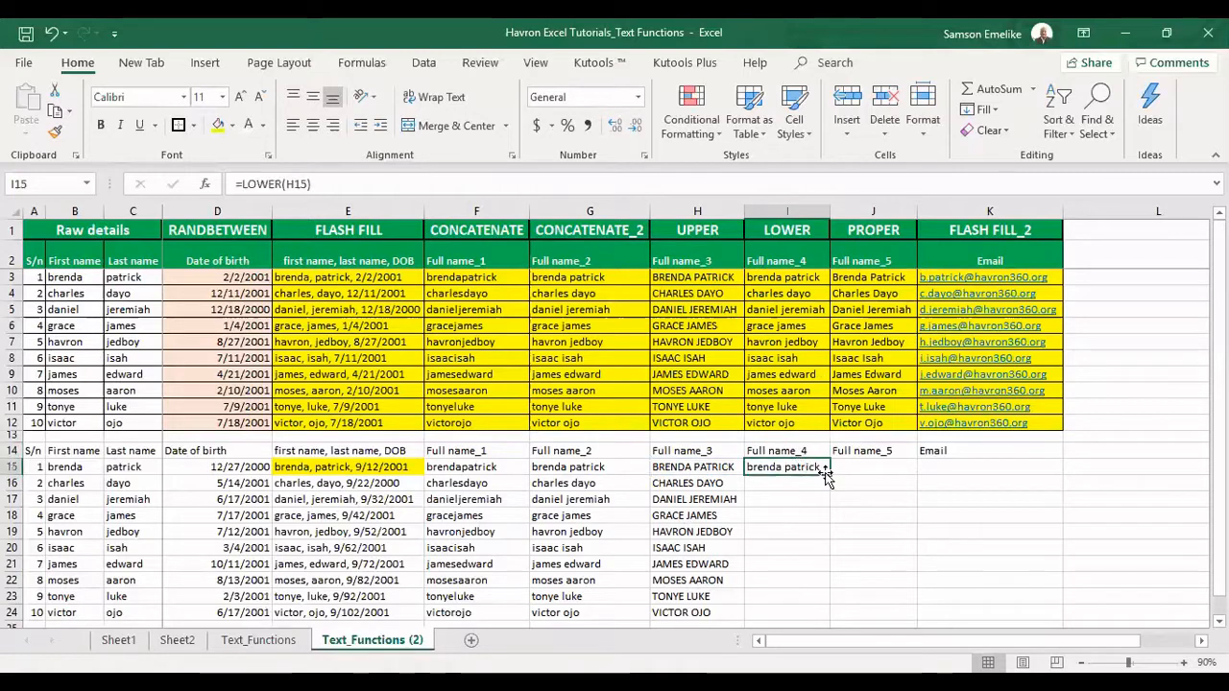
double_click(830, 474)
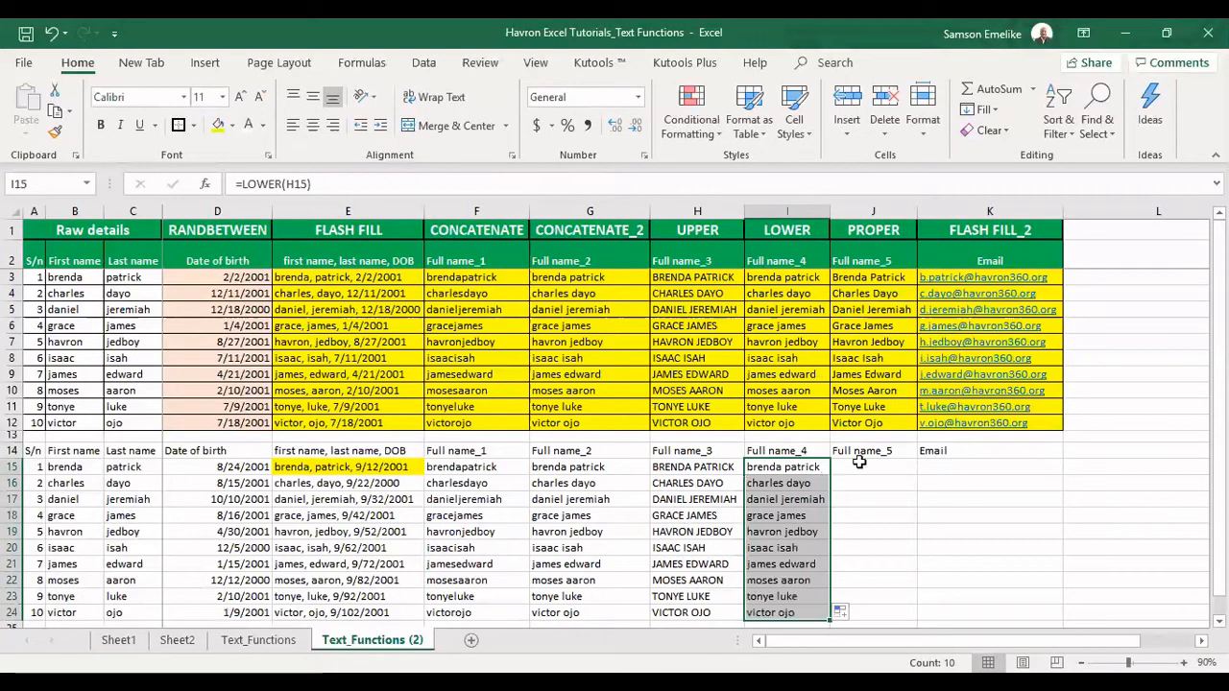
click(859, 464)
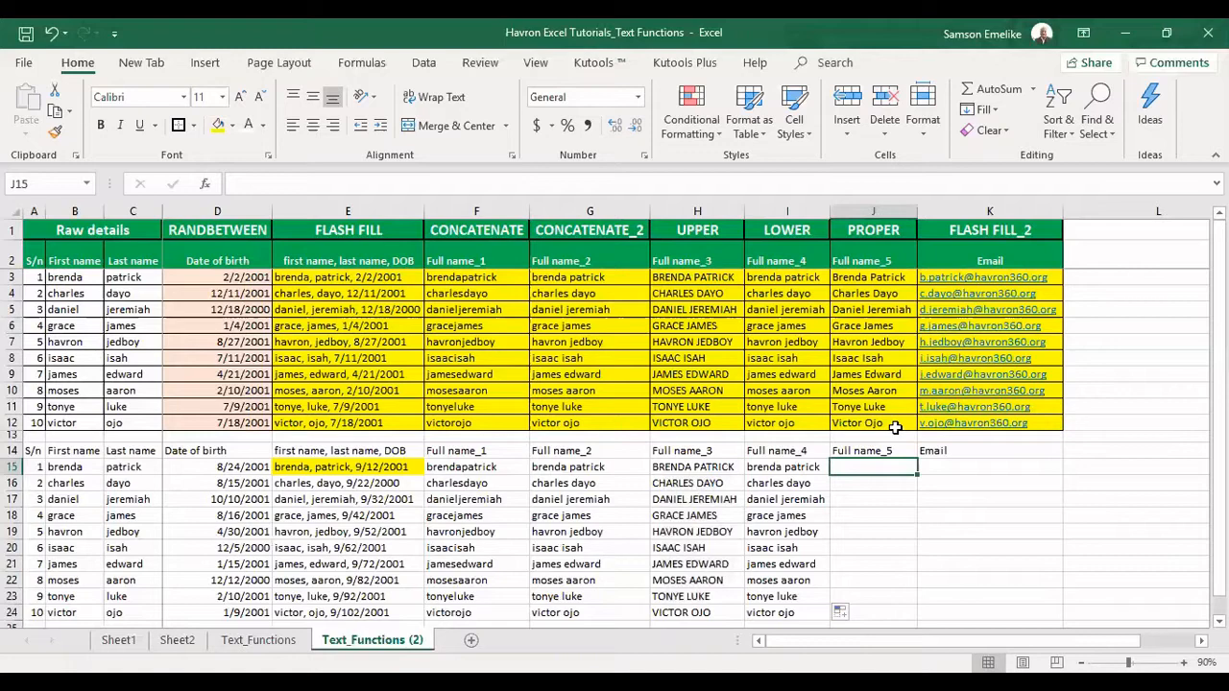
Enter =PROPER(I15) in J15 and fill it down through J24
text(=)
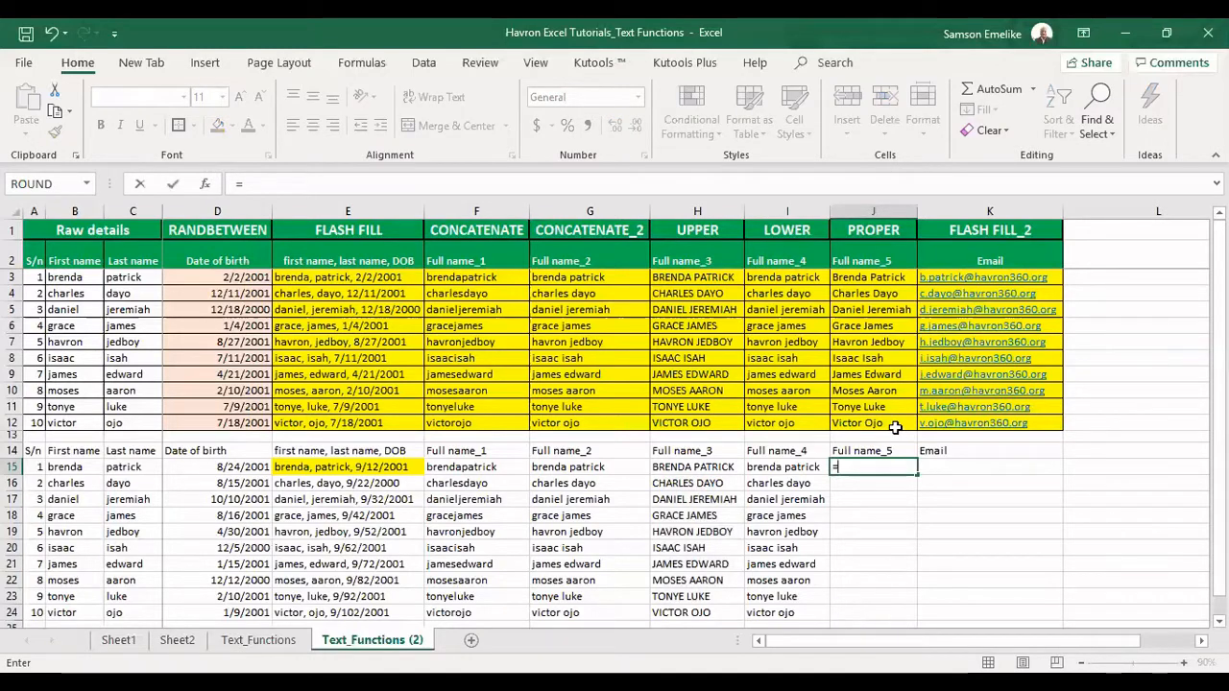
text(PROPER()
click(781, 467)
key(Return)
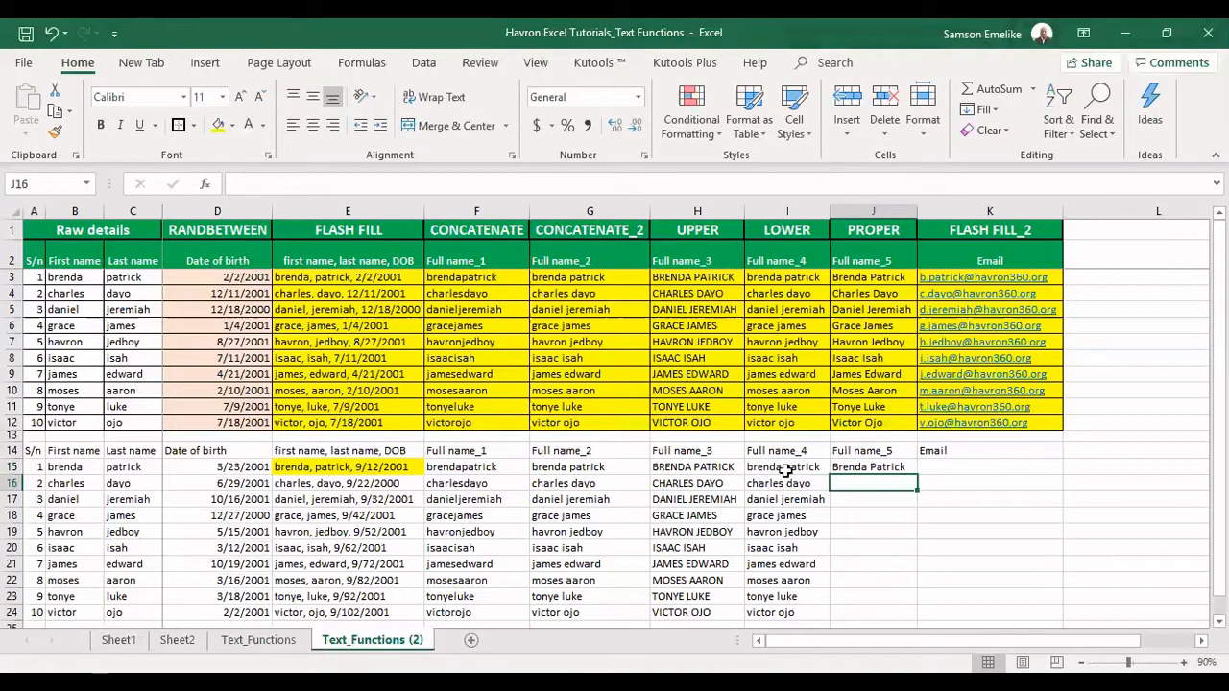
click(792, 465)
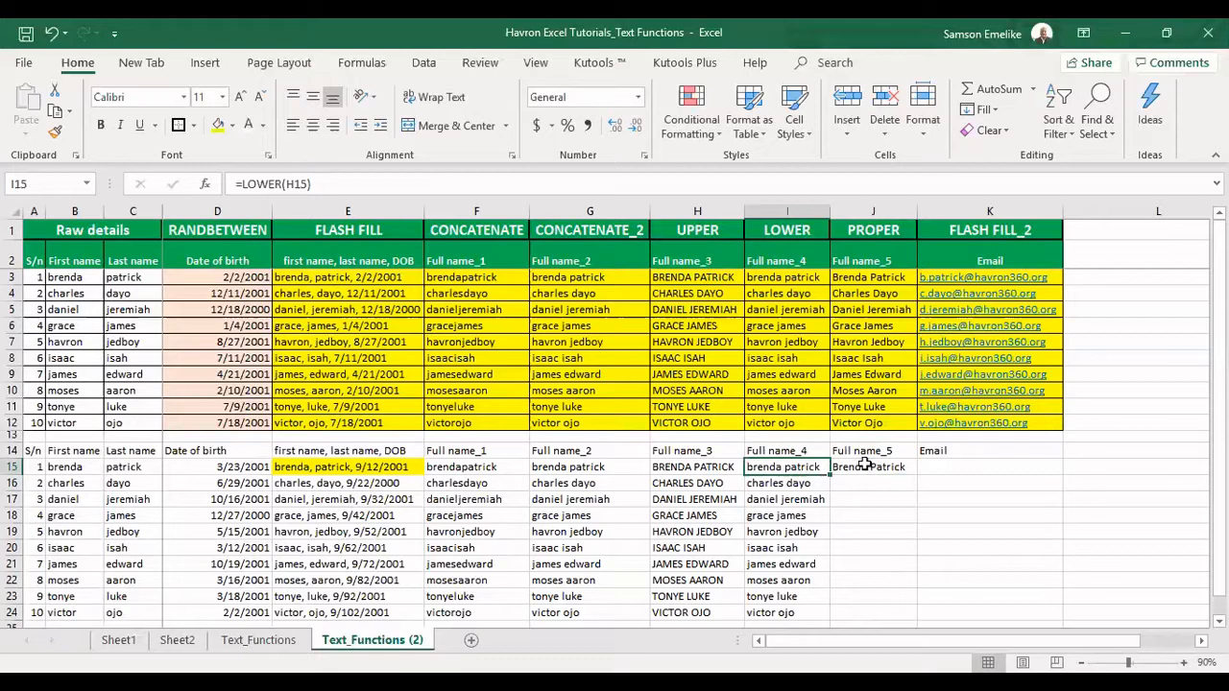
click(865, 465)
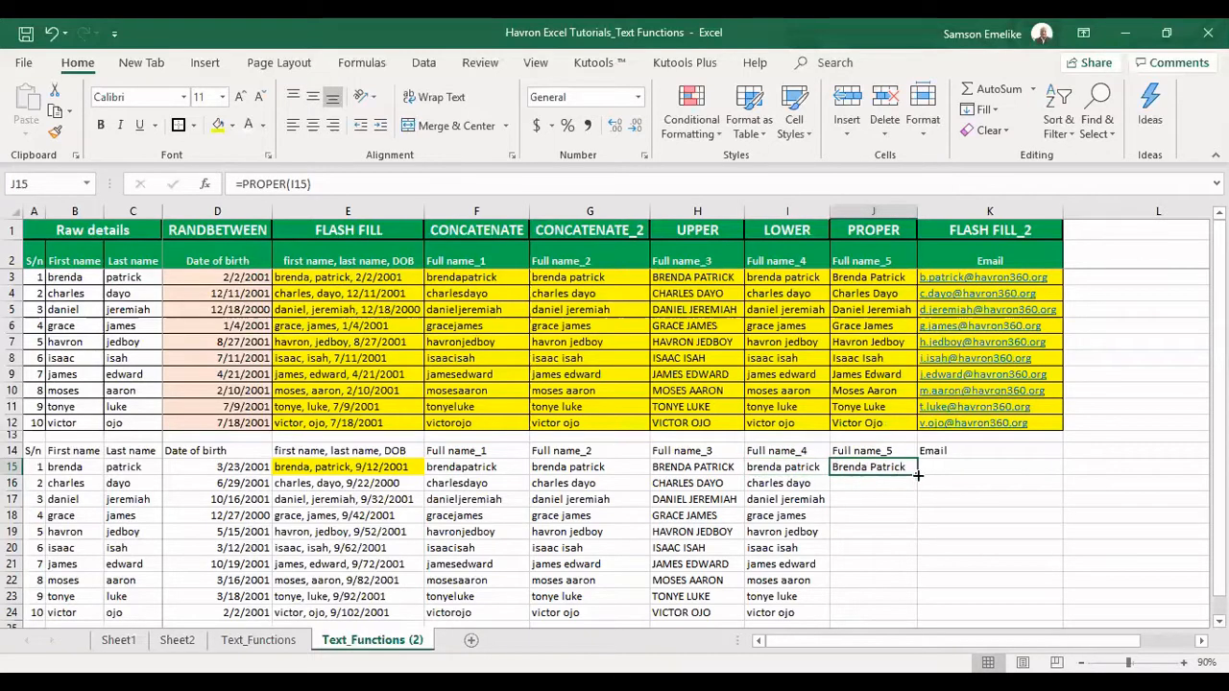
double_click(917, 474)
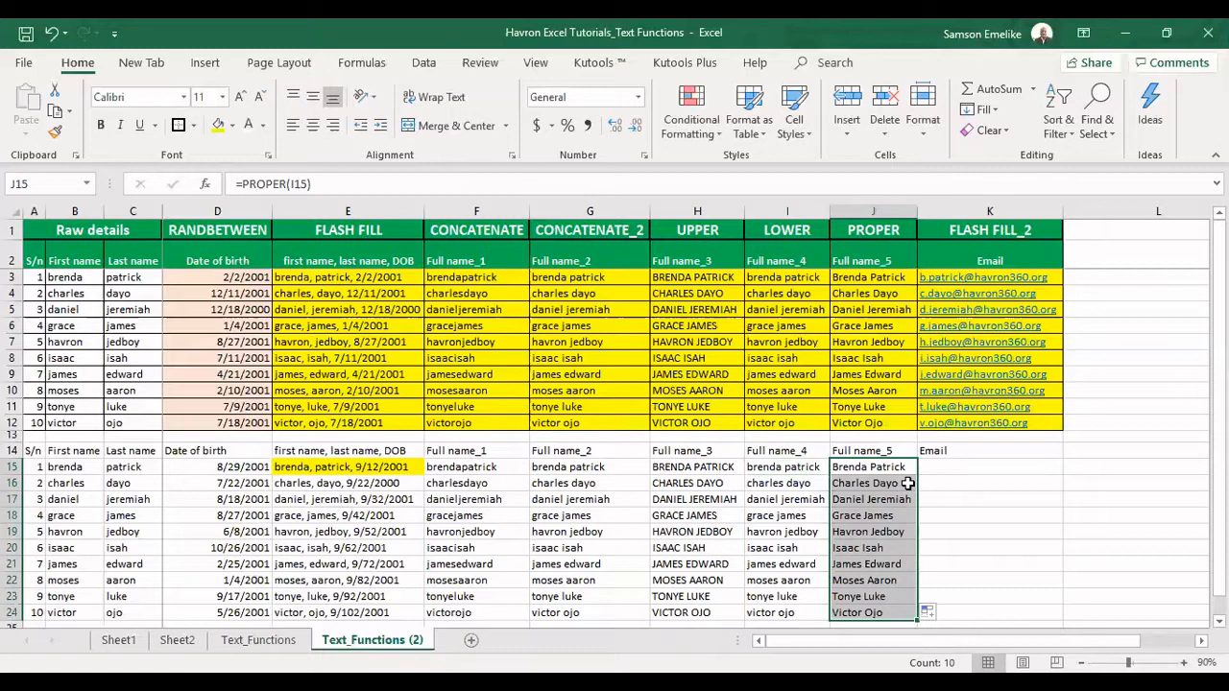
click(956, 466)
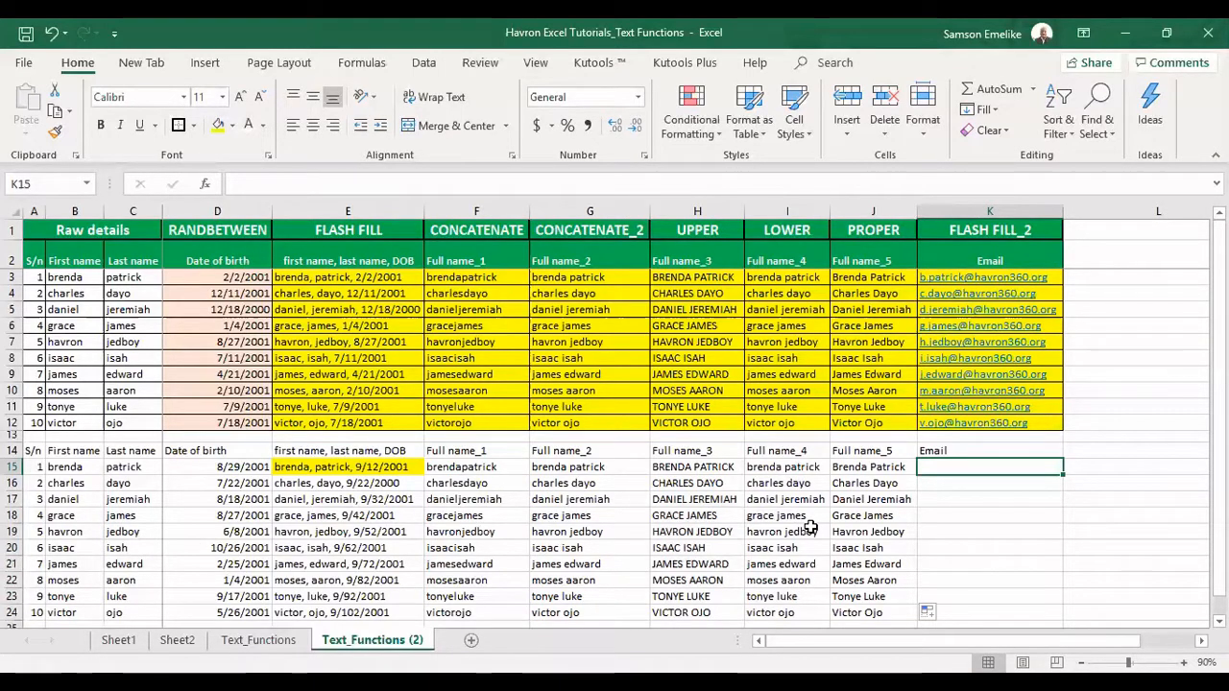
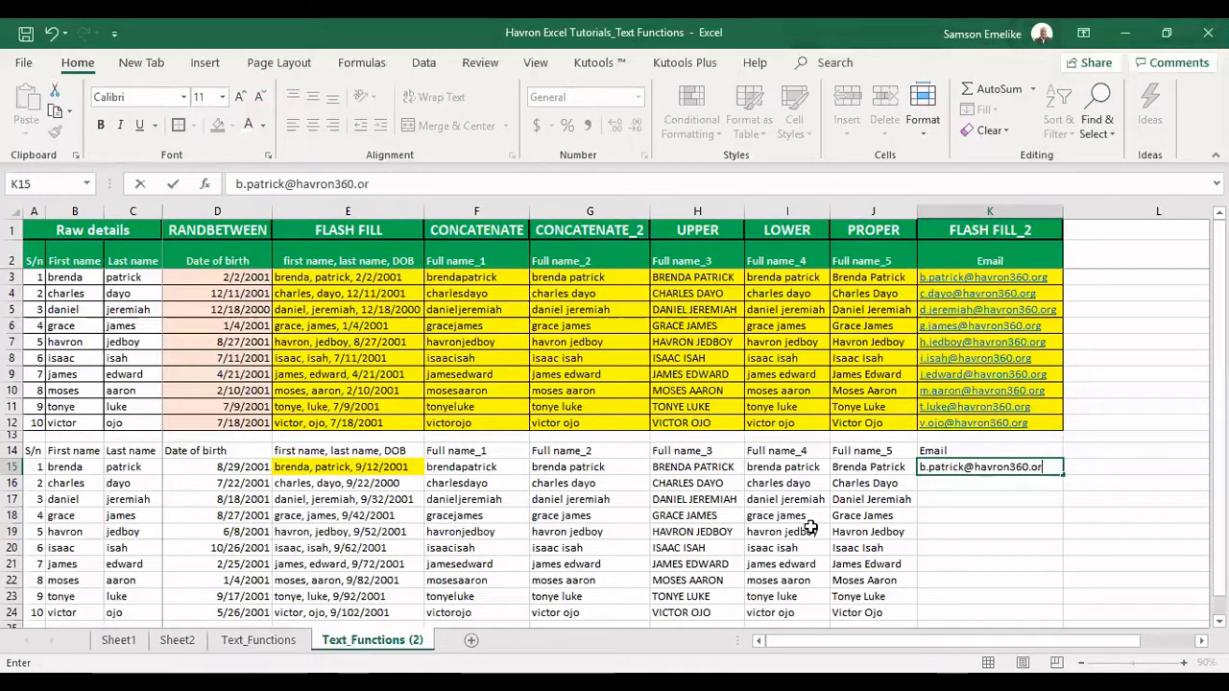
key(Return)
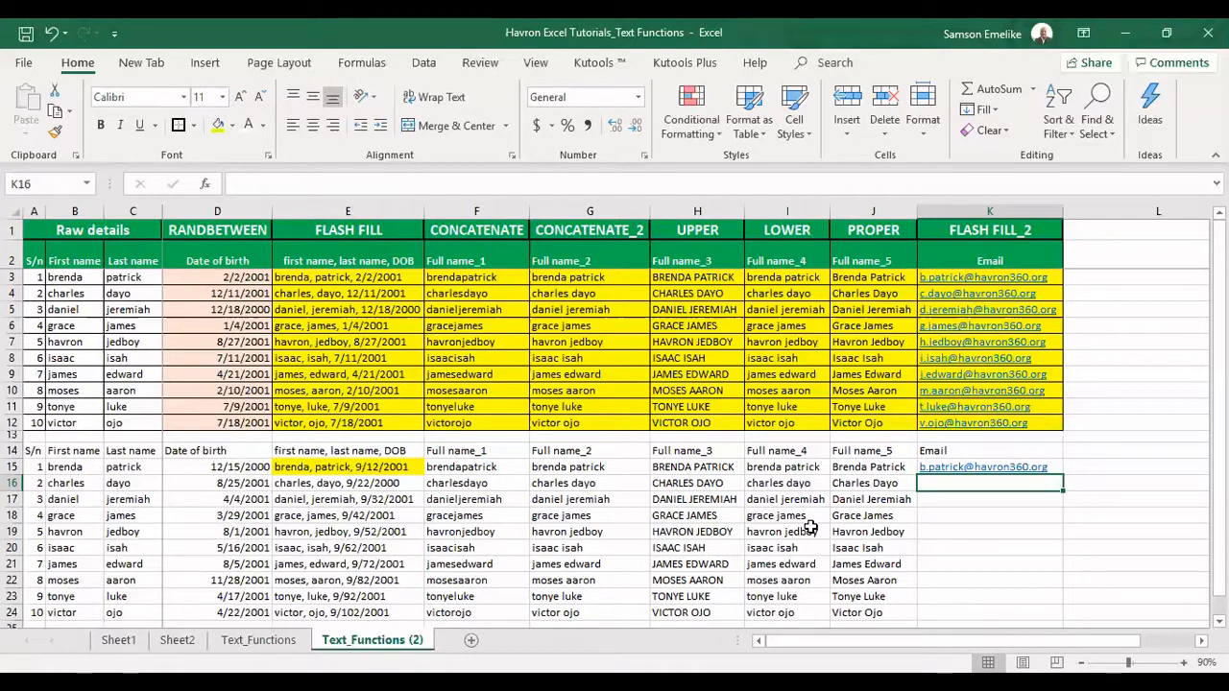
key(ctrl+e)
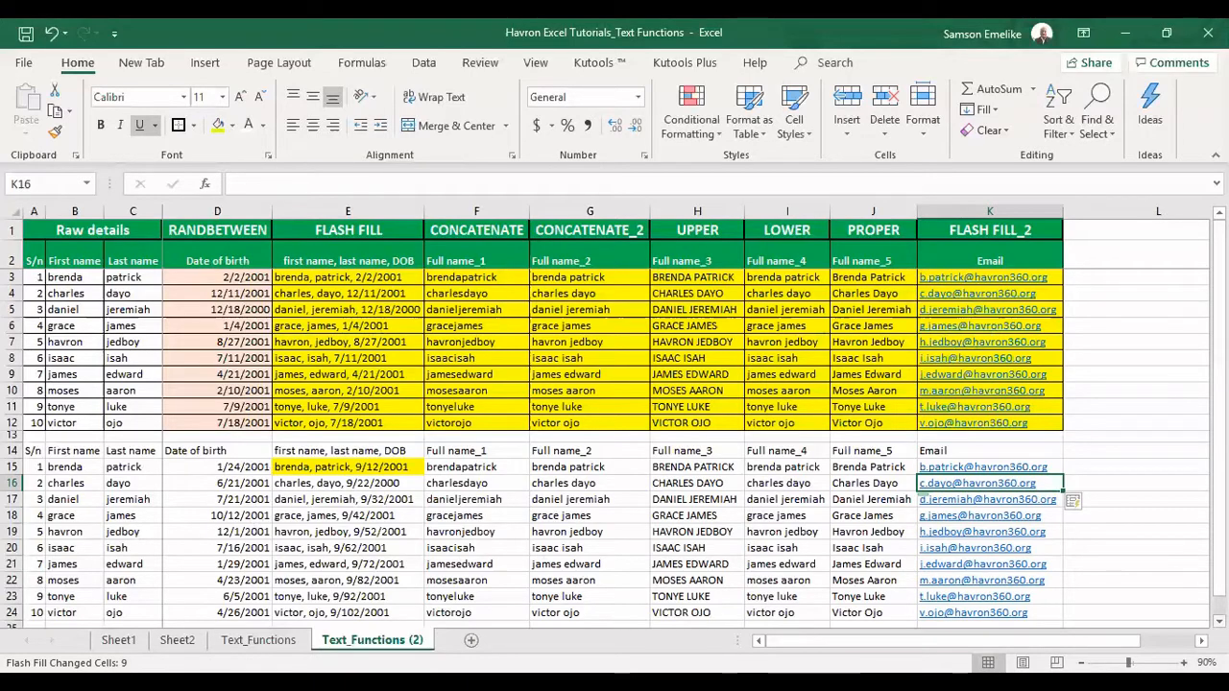
scroll(614, 422, down, 1)
scroll(615, 422, down, 1)
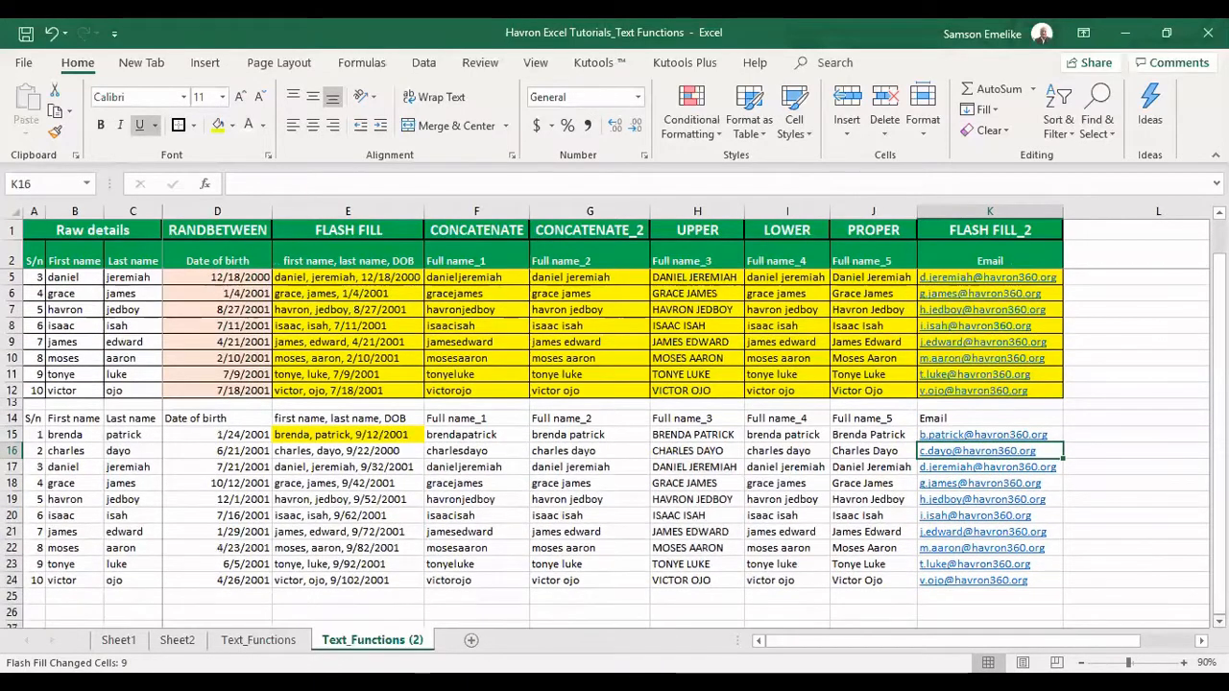
scroll(423, 418, down, 7)
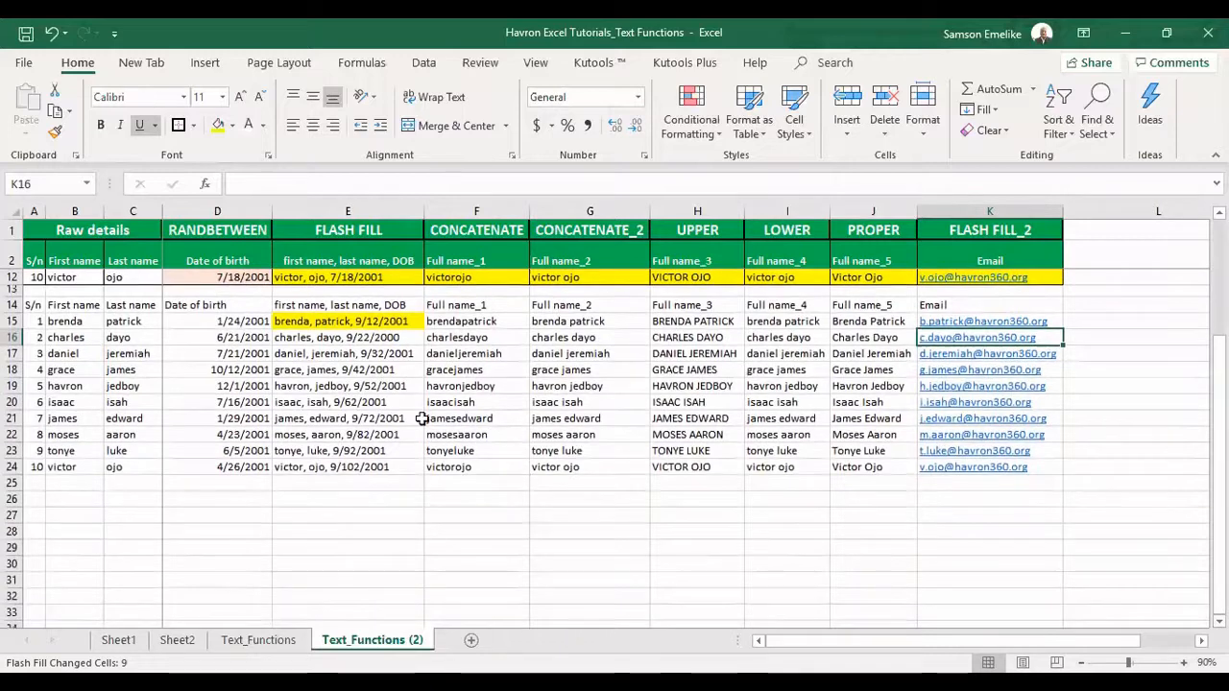
Select the combined name-and-date entries in E15:E24 and show the Data ribbon
click(300, 338)
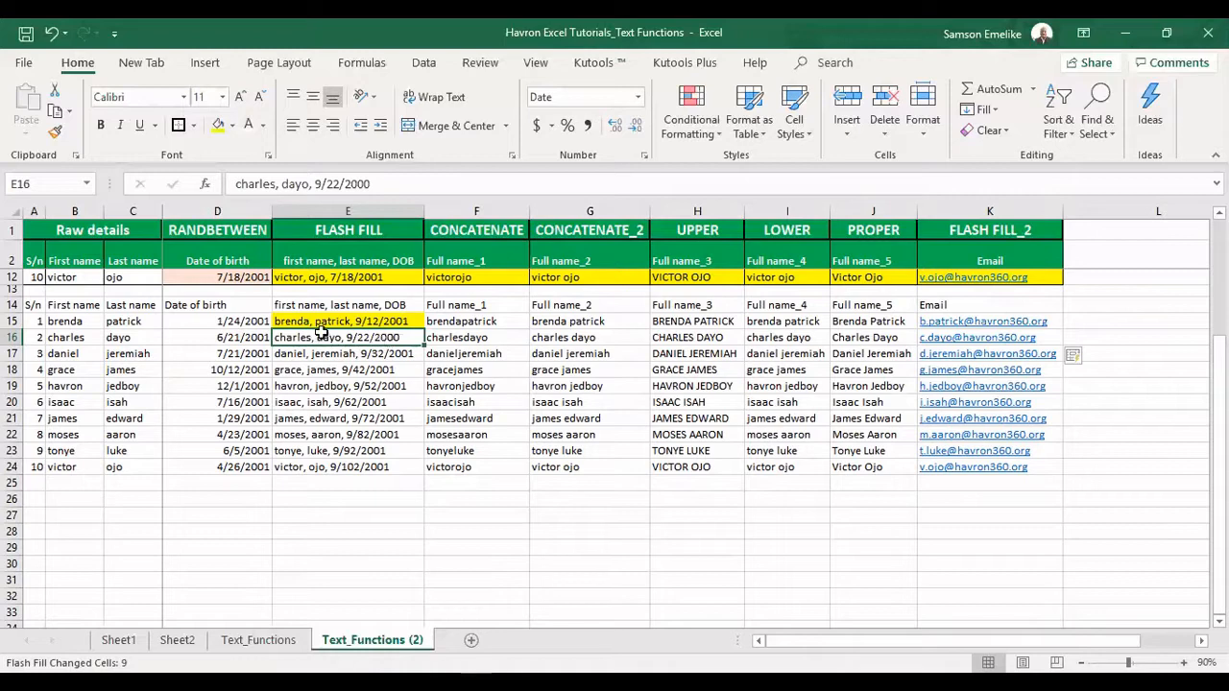
drag(321, 320, 328, 463)
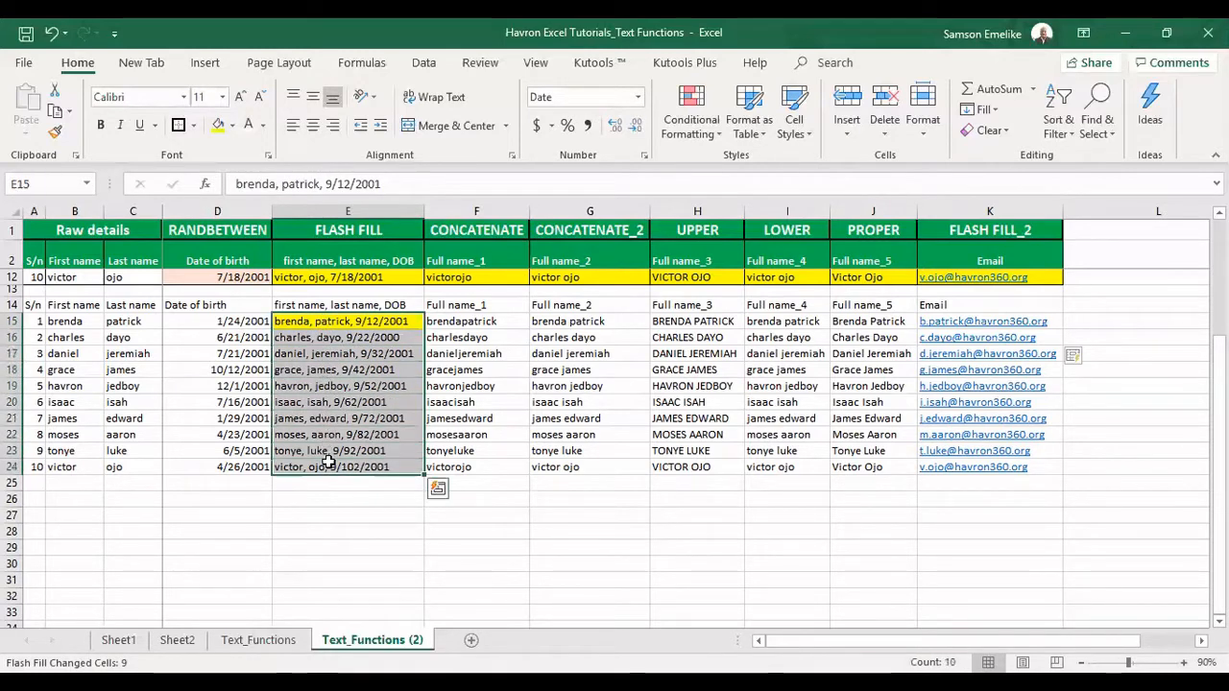
click(425, 63)
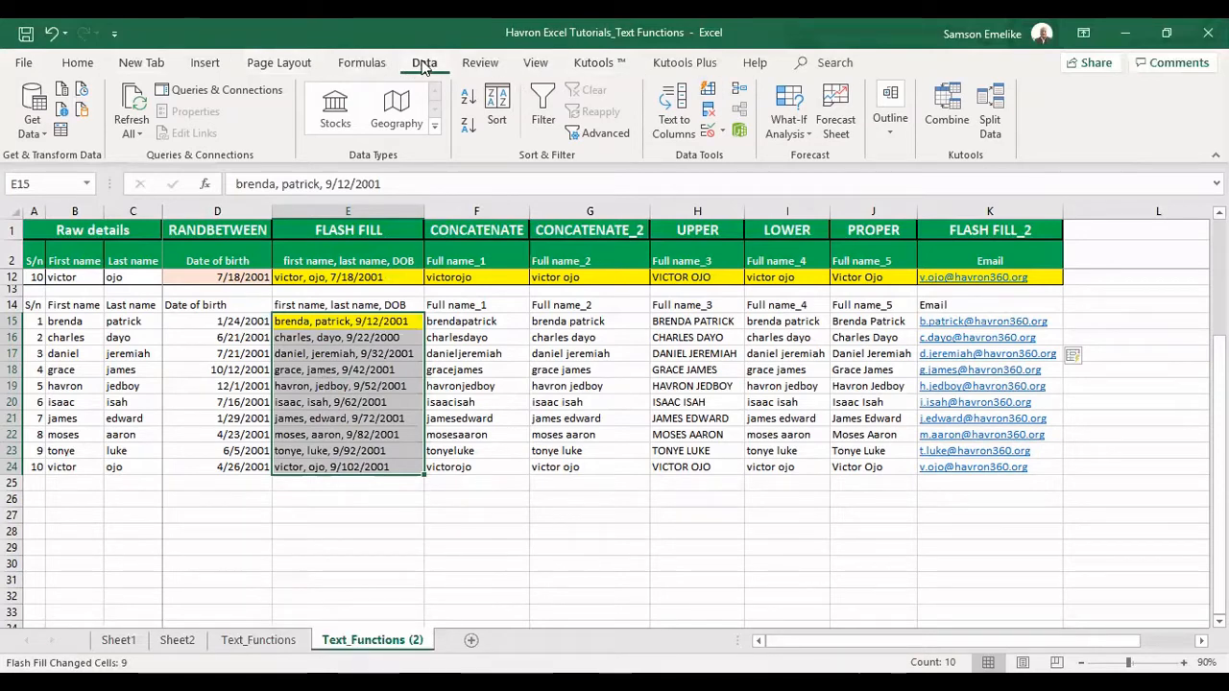
Start Text to Columns on the selection, choosing Delimited with Comma as the separator
click(684, 134)
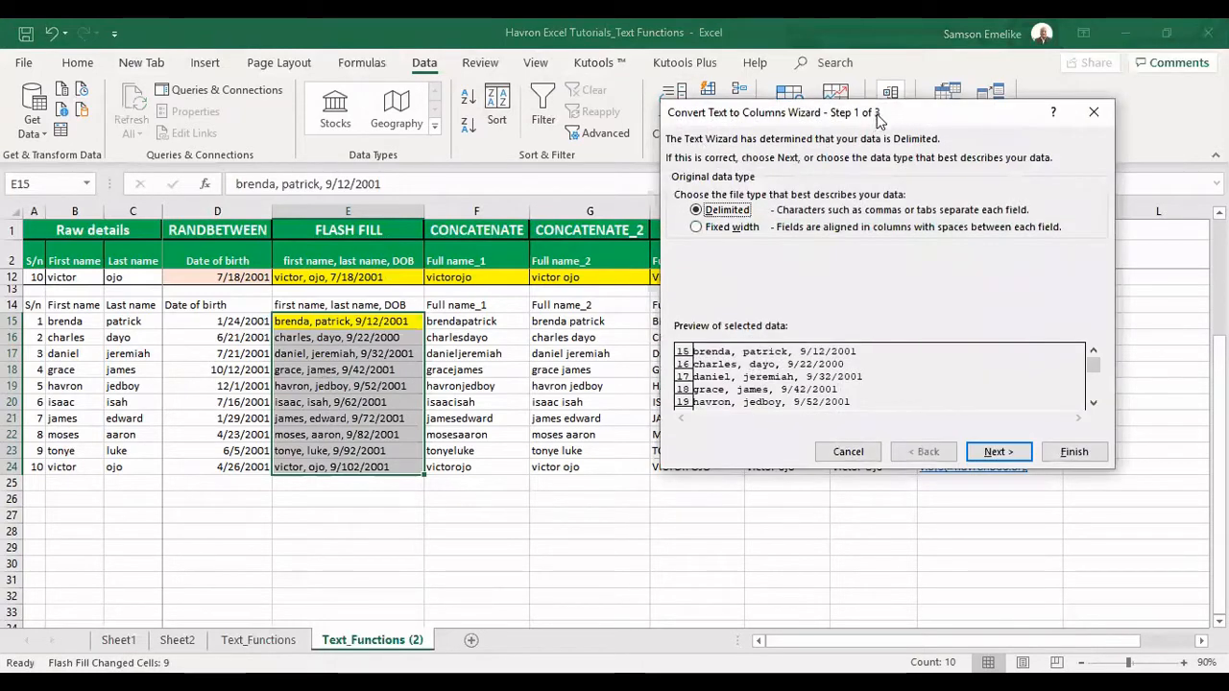
drag(875, 116, 786, 288)
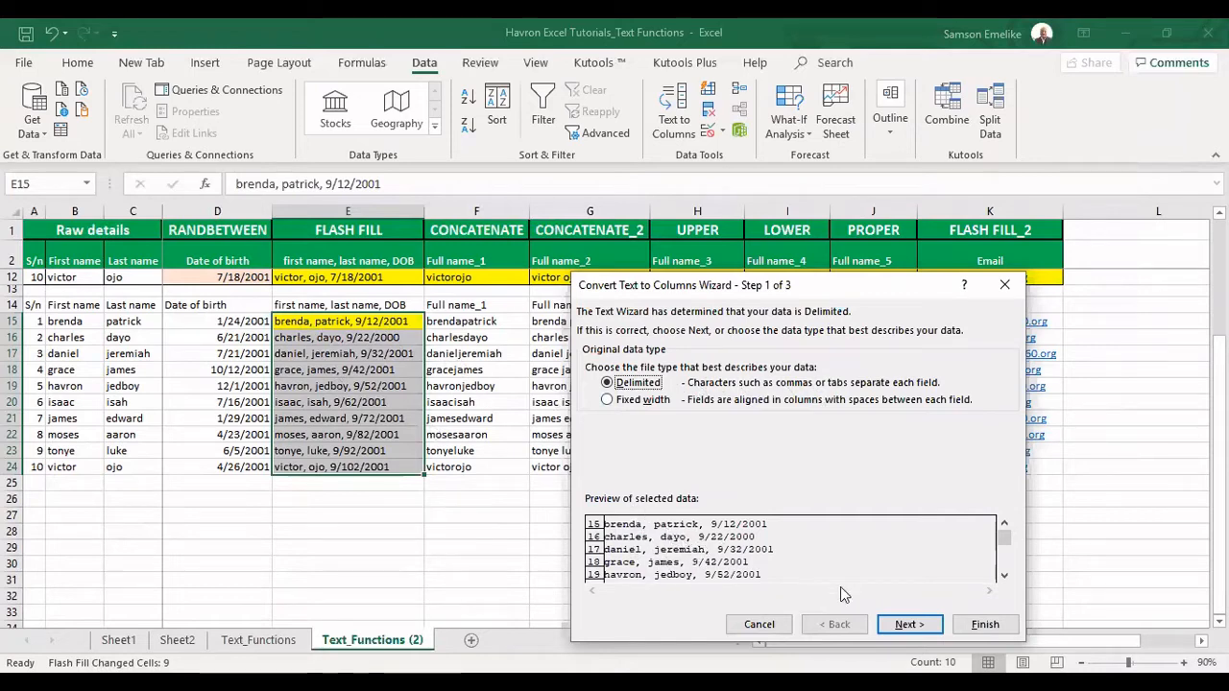
click(908, 625)
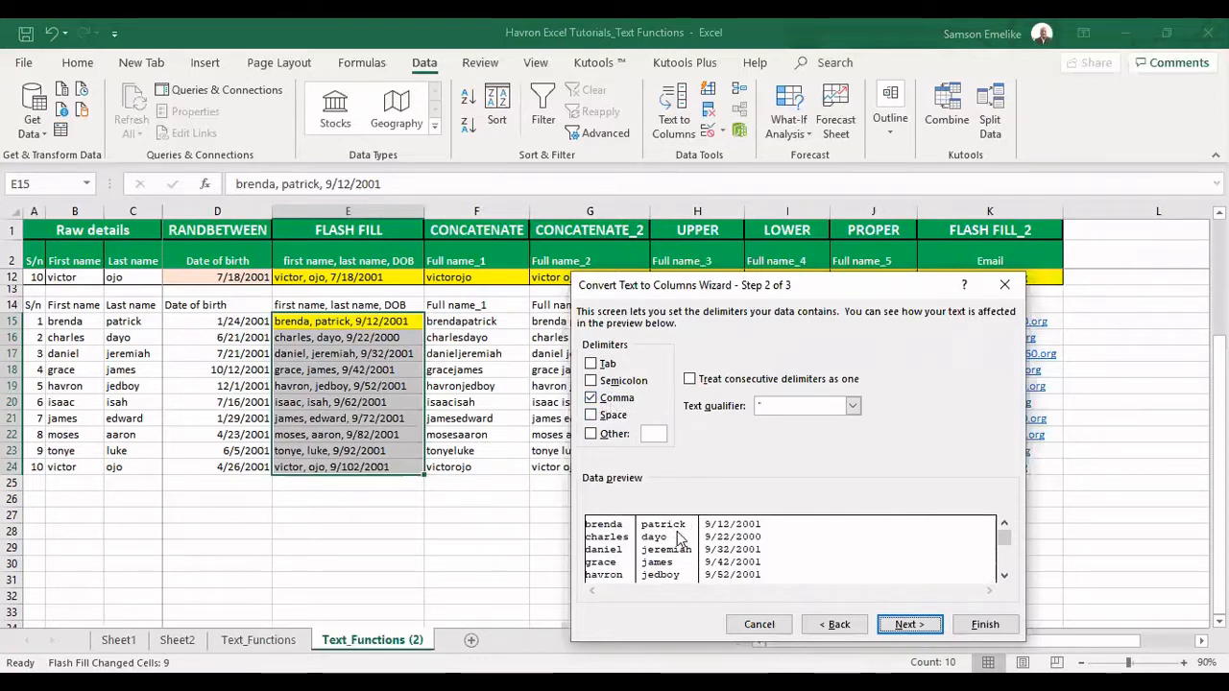
click(907, 625)
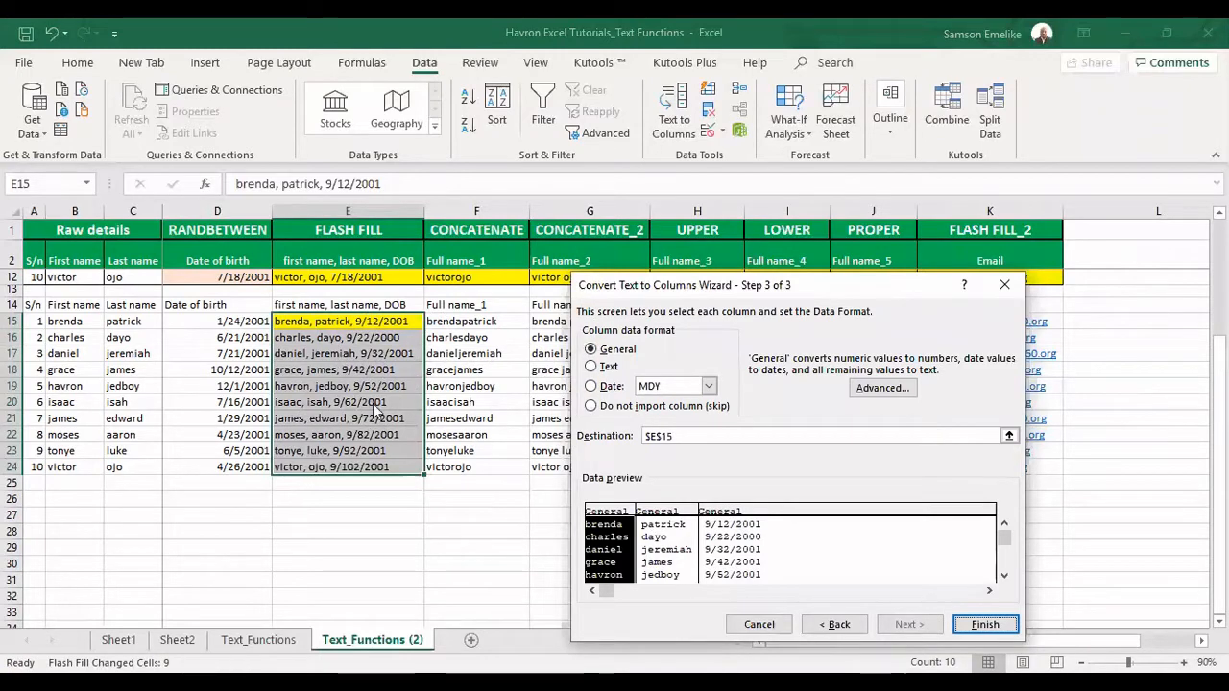
Change the split destination to E26 and finish, placing names and dates in E26:G35
click(682, 436)
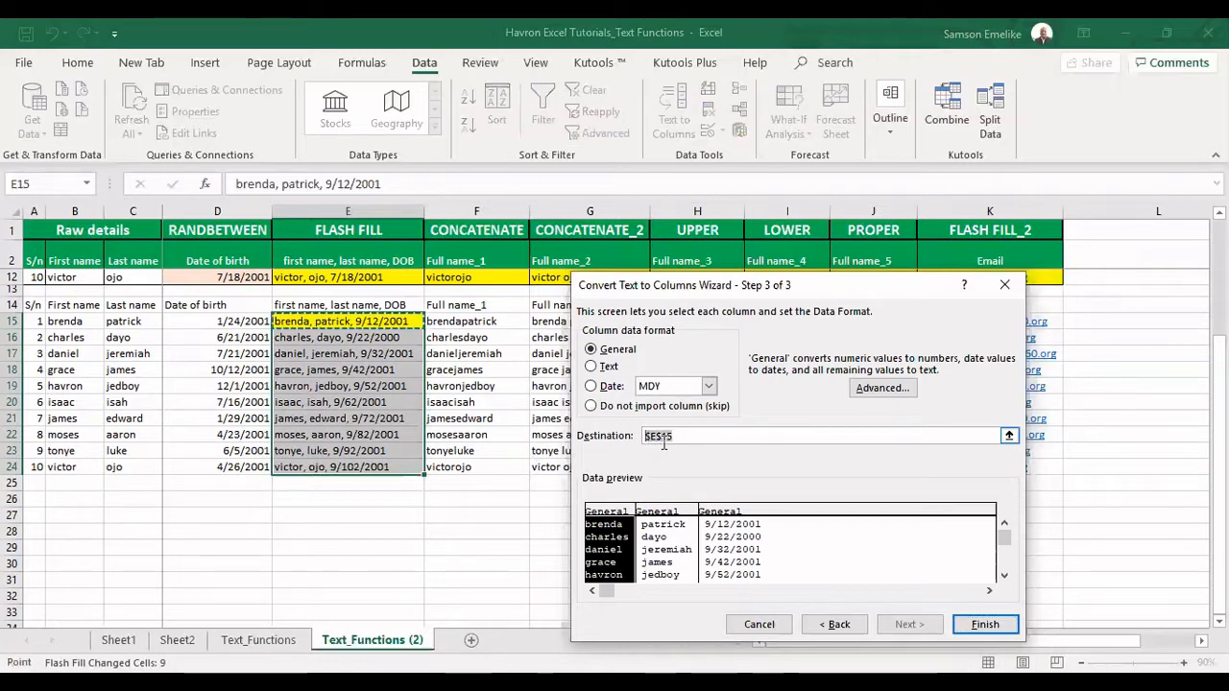
key(BackSpace)
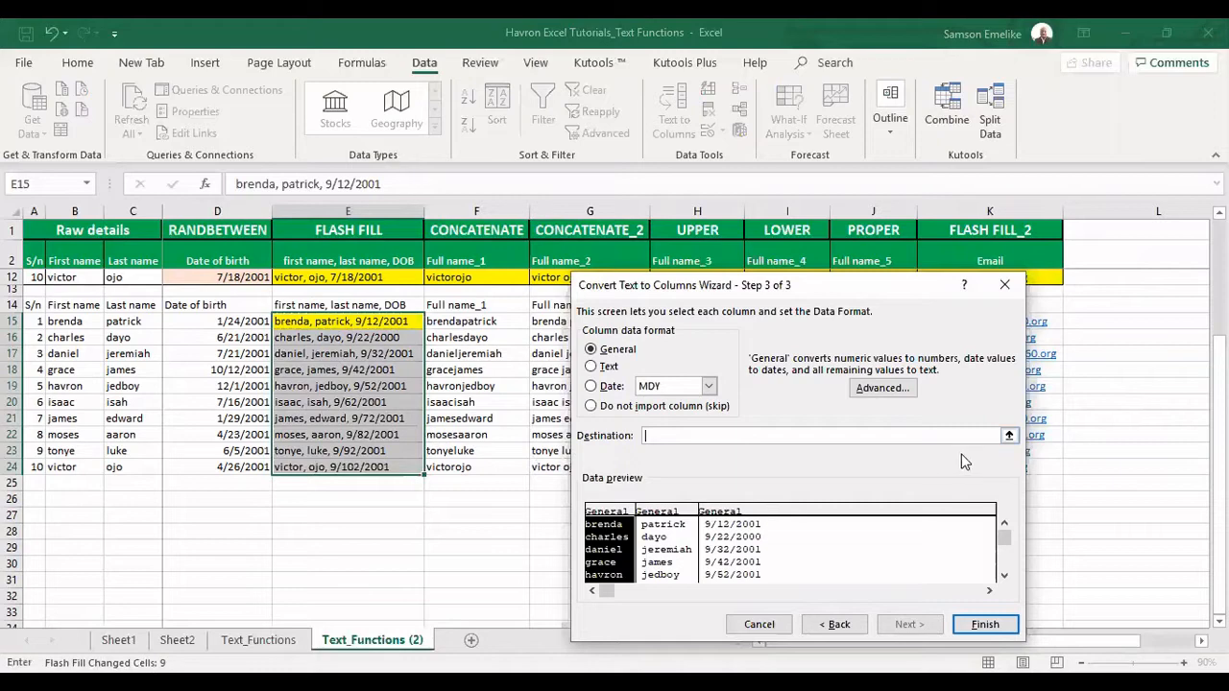
click(1009, 435)
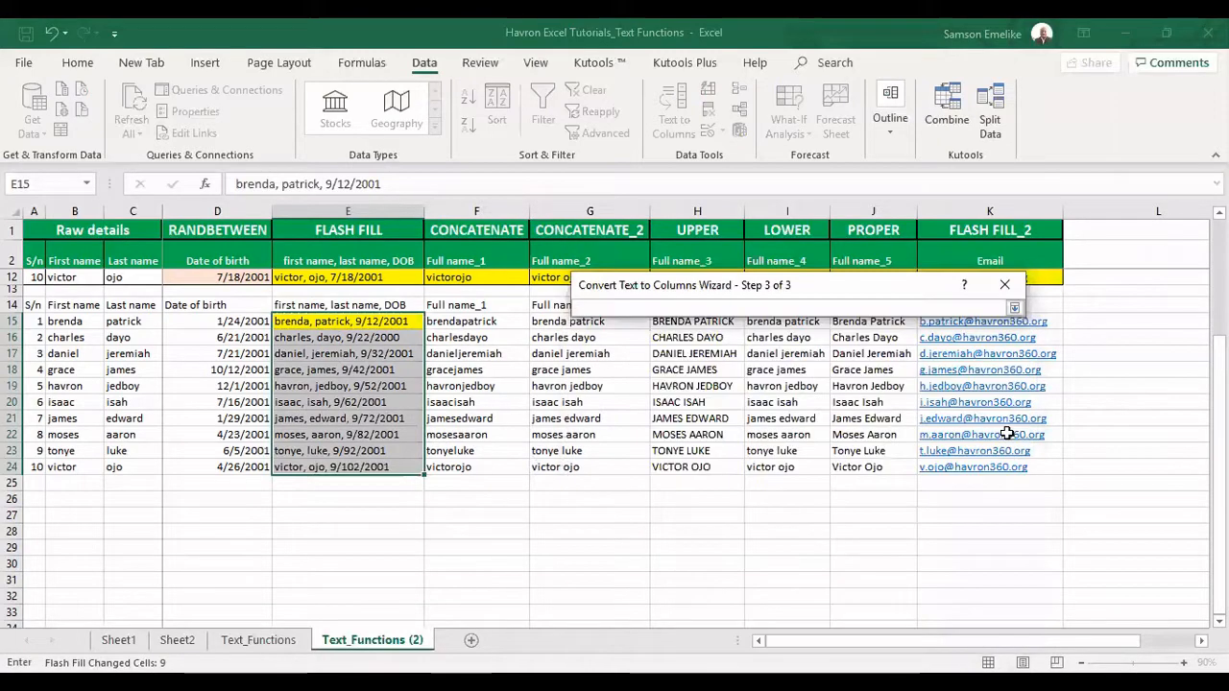
click(322, 499)
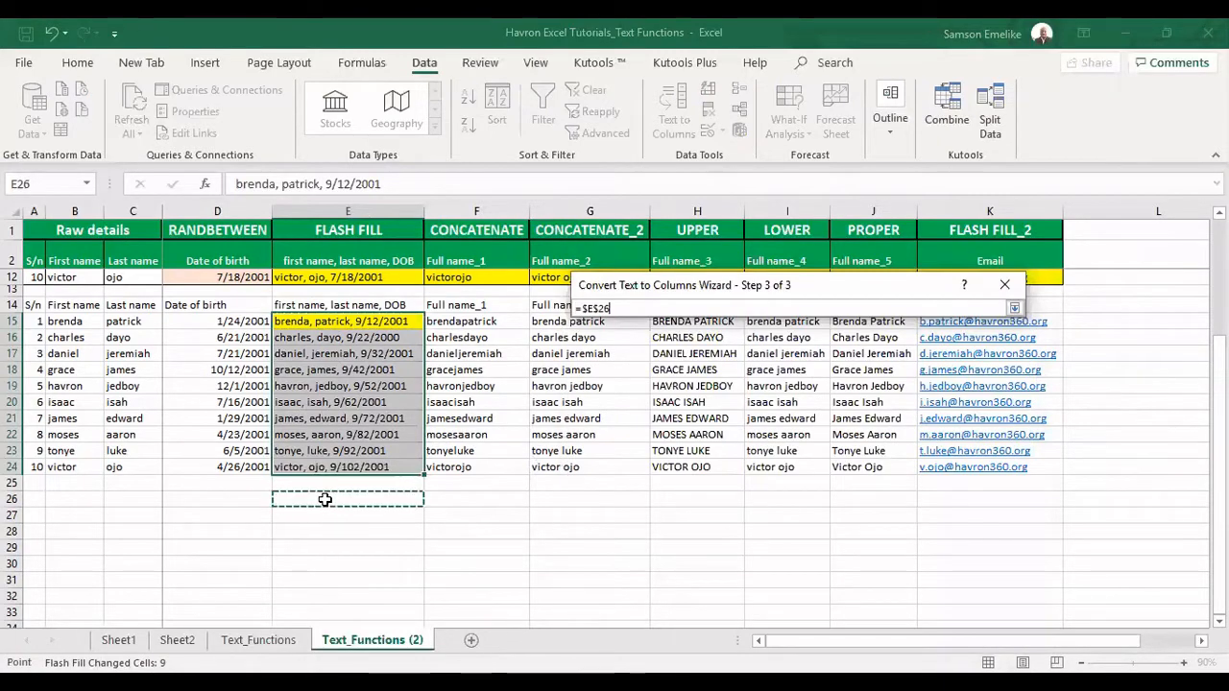
click(1015, 308)
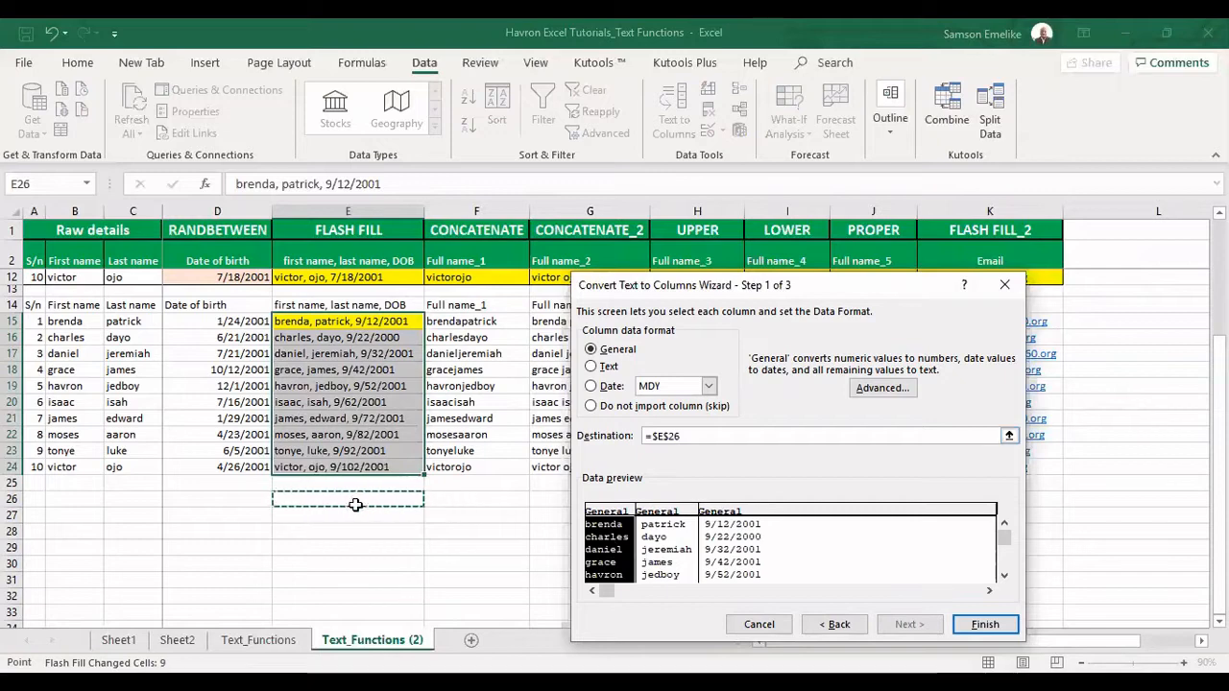
click(981, 626)
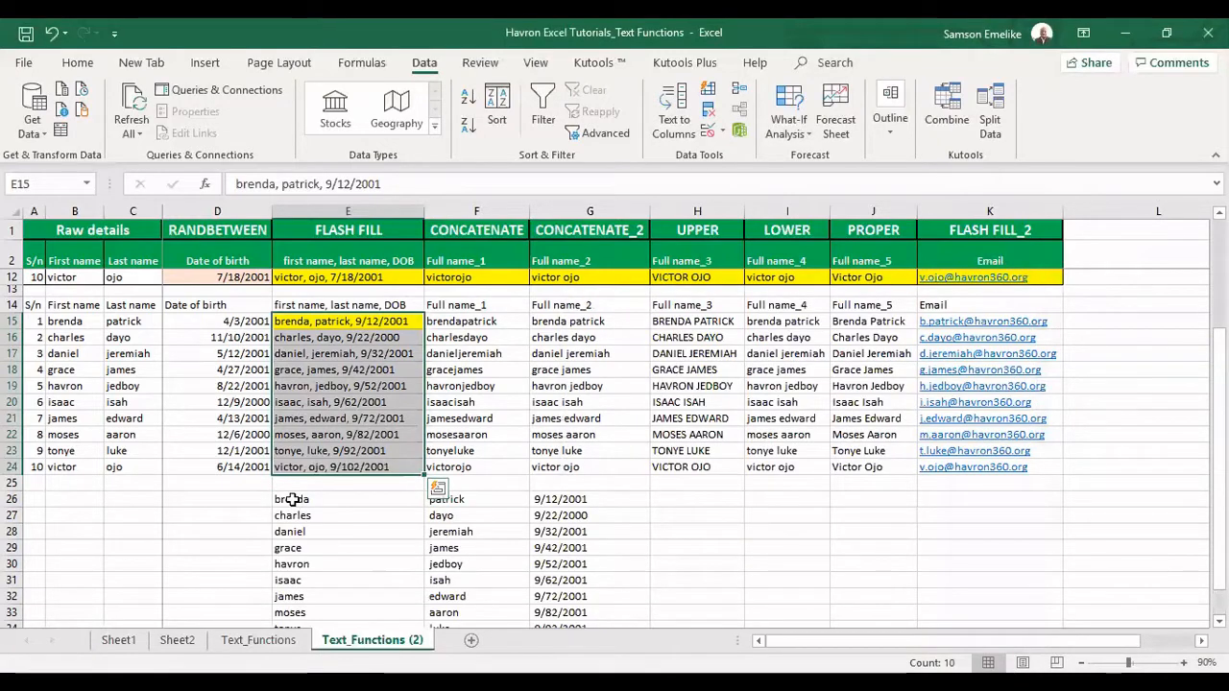
click(316, 321)
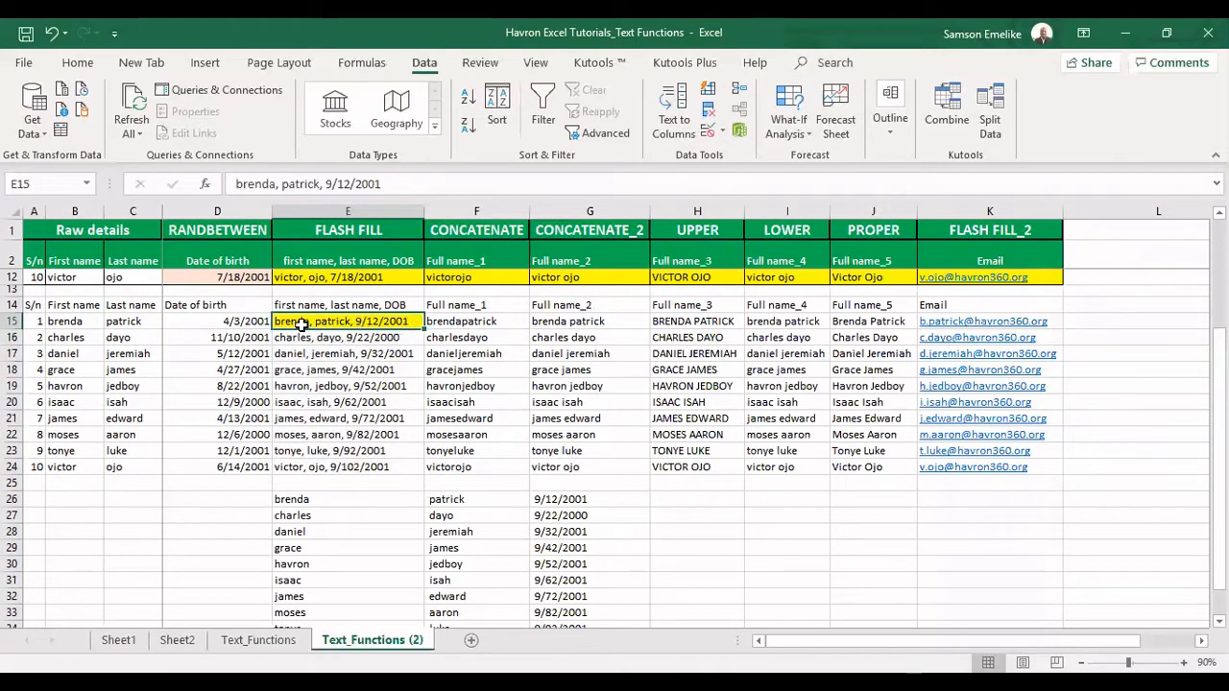